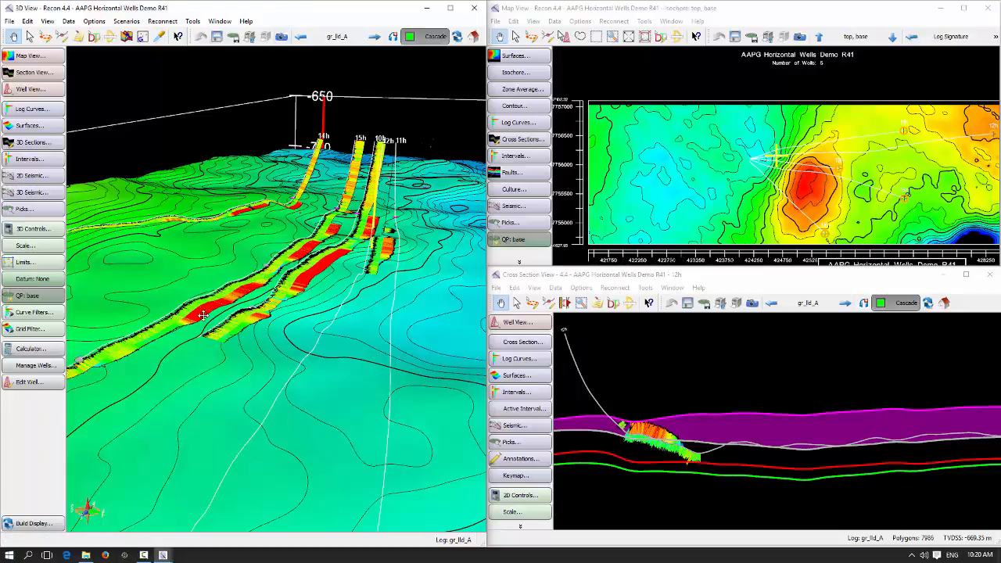
# Look over the horizontal wells in the 3D view, the isochore map and the 12h cross section.
pyautogui.moveTo(203, 315); pyautogui.dragTo(265, 324)
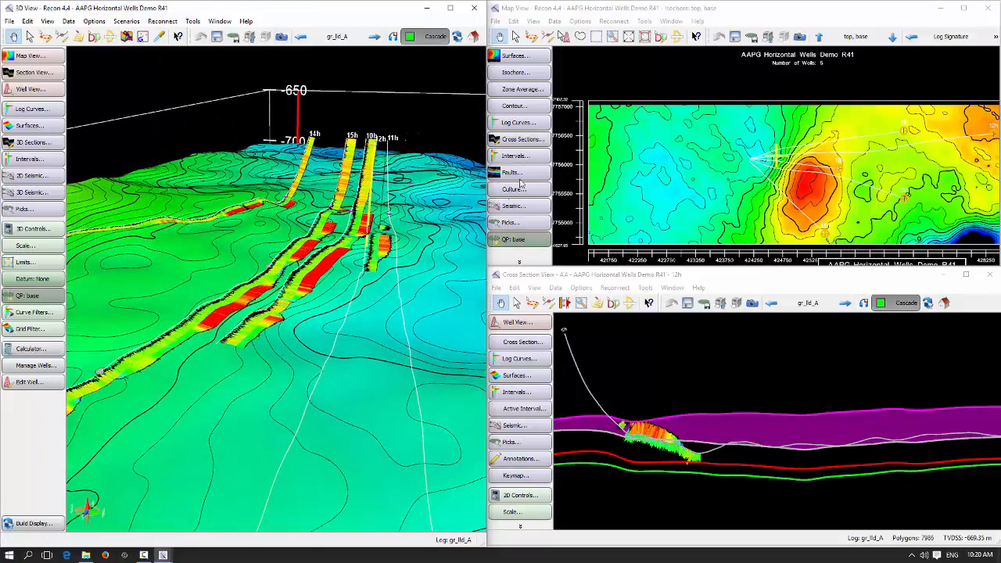
pyautogui.click(585, 8)
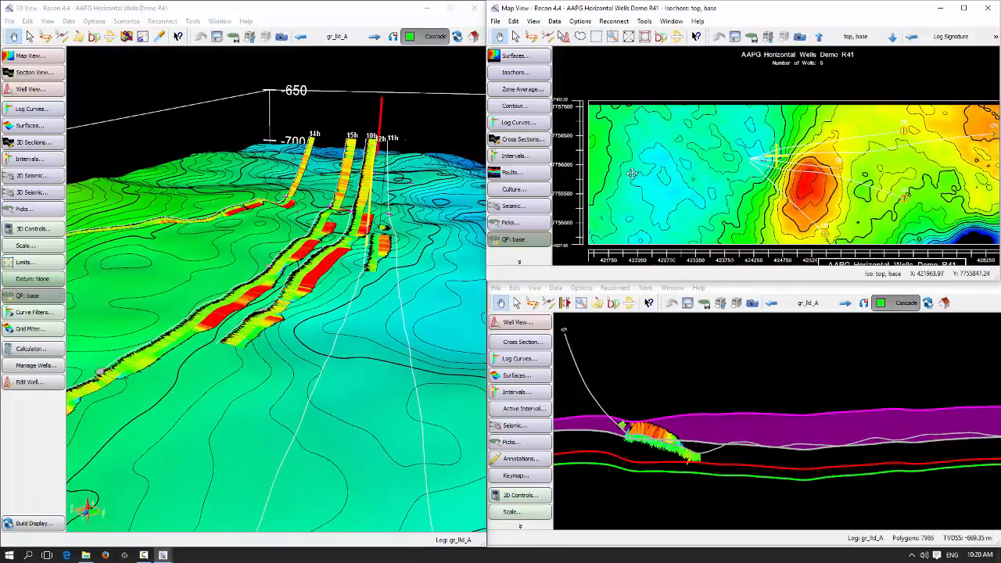
pyautogui.click(641, 359)
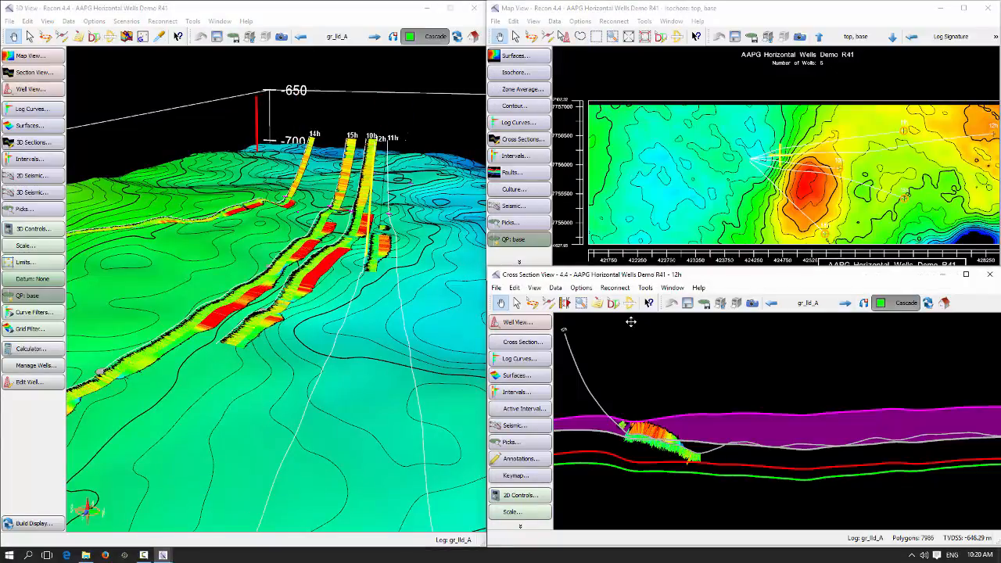
pyautogui.moveTo(629, 447)
pyautogui.mouseDown()
pyautogui.moveTo(634, 474)
pyautogui.moveTo(633, 448)
pyautogui.mouseUp()
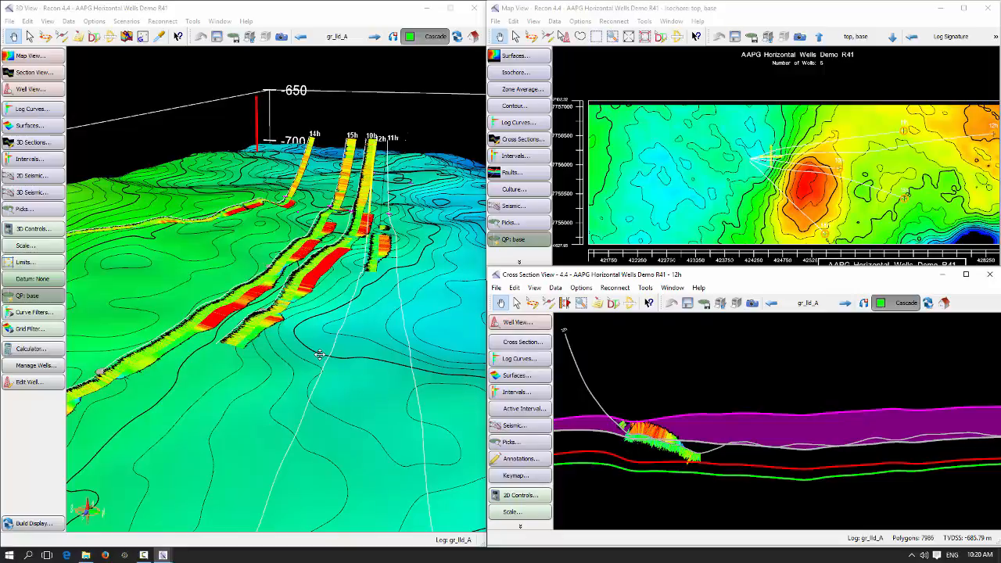
# Examine the log curves along the horizontal wells against the contoured surface in 3D from several angles and distances.
pyautogui.moveTo(320, 323)
pyautogui.mouseDown()
pyautogui.moveTo(300, 280)
pyautogui.moveTo(303, 326)
pyautogui.mouseUp()
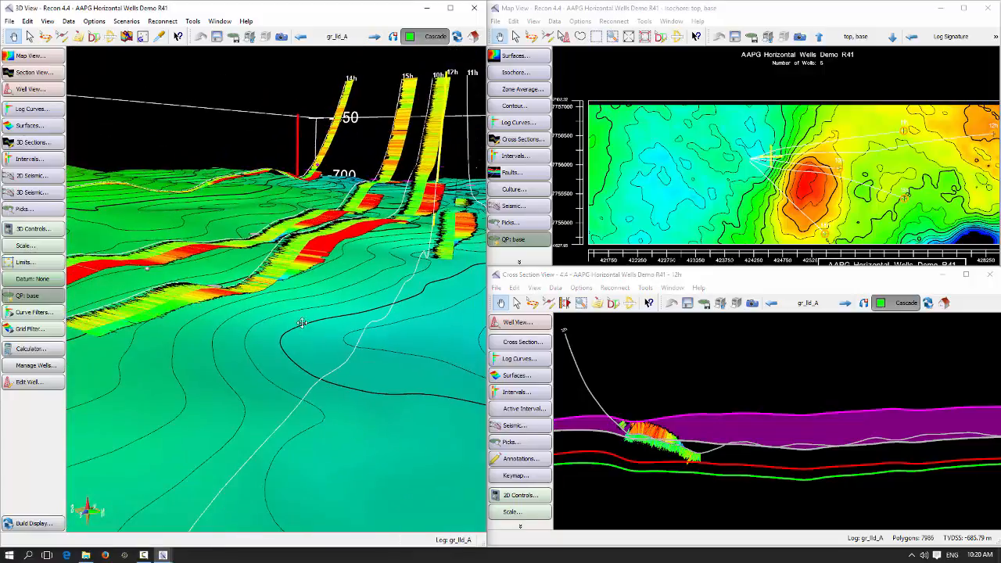
pyautogui.moveTo(265, 283); pyautogui.dragTo(346, 411)
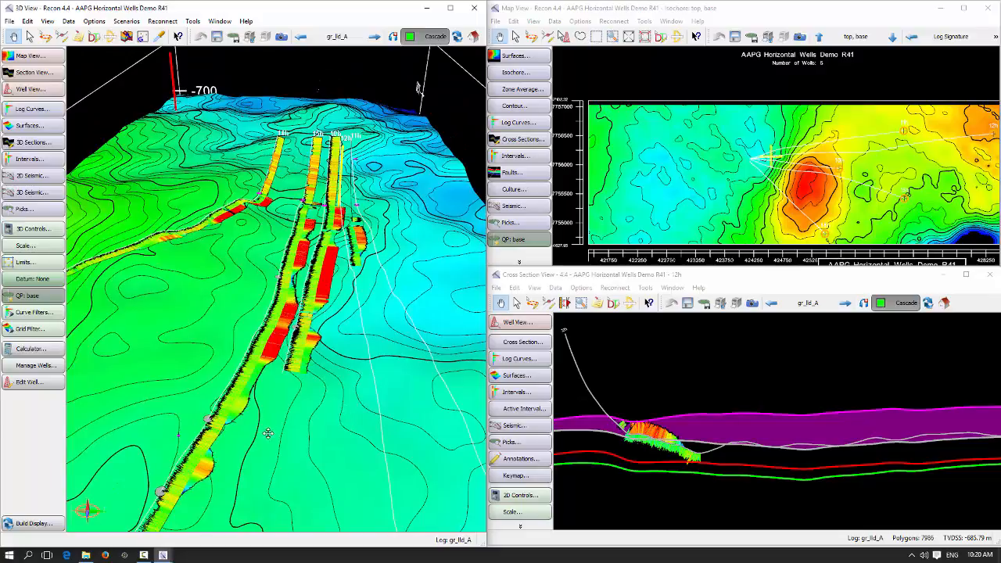
pyautogui.moveTo(268, 431); pyautogui.dragTo(341, 513)
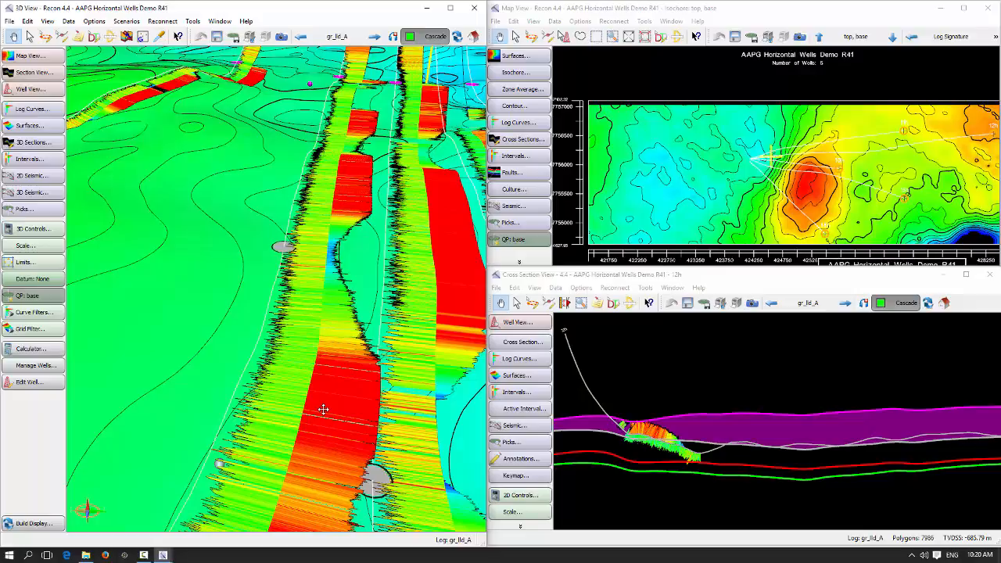
pyautogui.moveTo(323, 404); pyautogui.dragTo(344, 264)
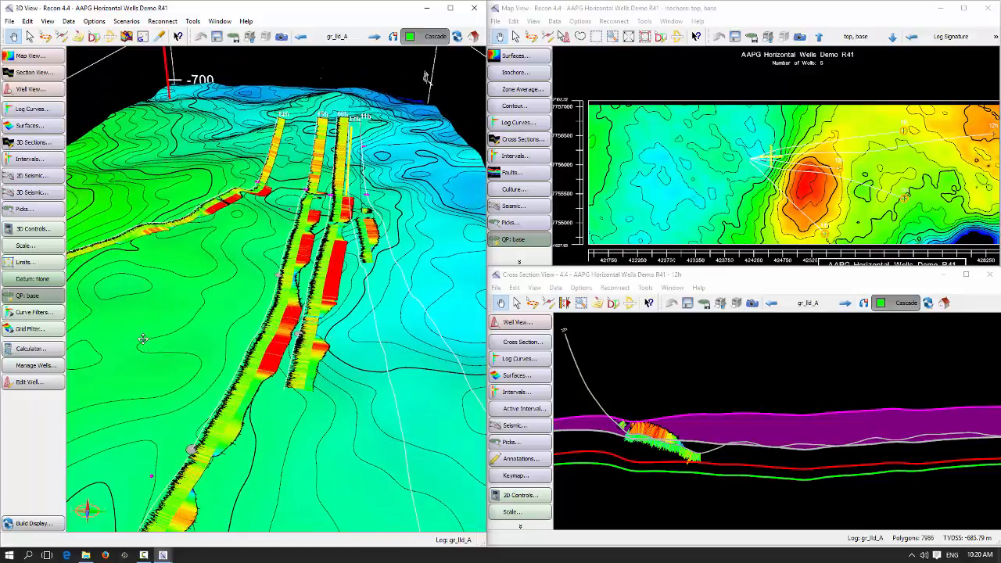
pyautogui.moveTo(142, 339); pyautogui.dragTo(220, 344)
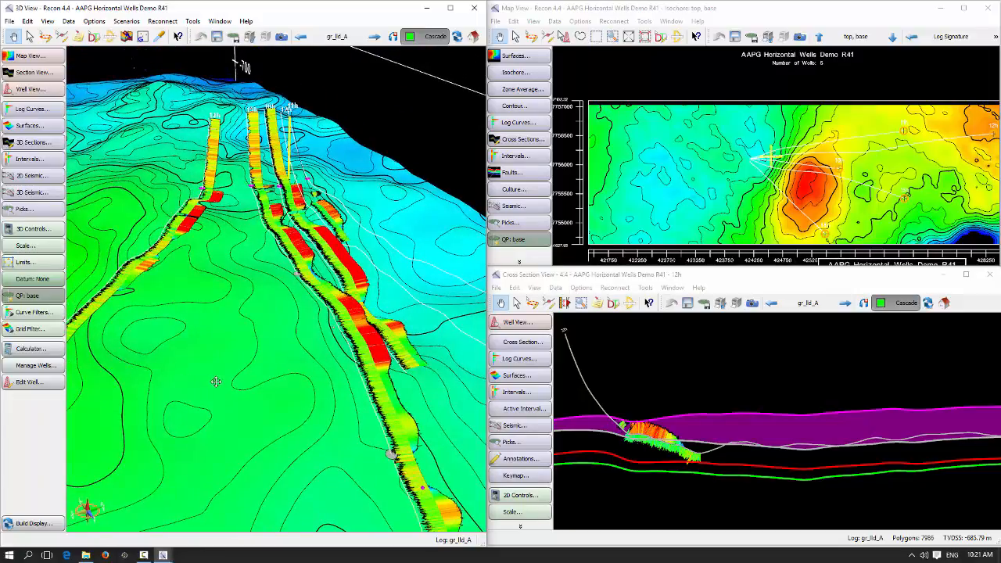
pyautogui.moveTo(216, 382); pyautogui.dragTo(333, 366)
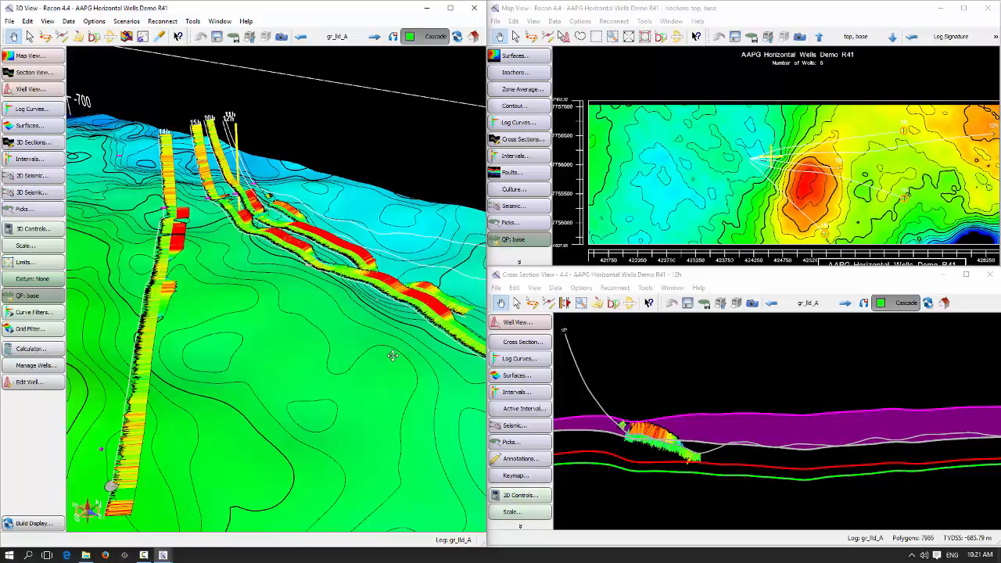
pyautogui.moveTo(408, 355); pyautogui.dragTo(110, 299)
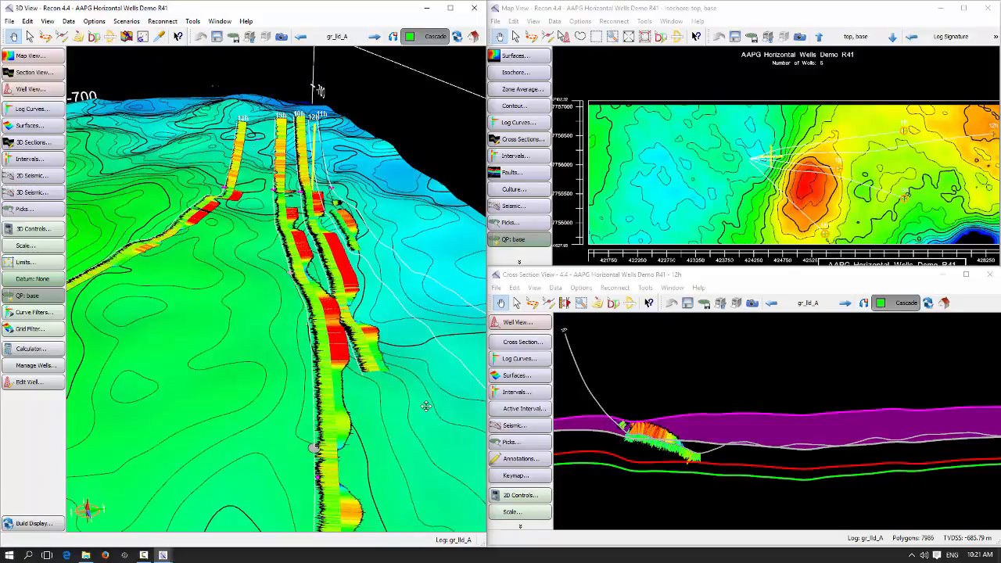
pyautogui.moveTo(425, 405); pyautogui.dragTo(263, 402)
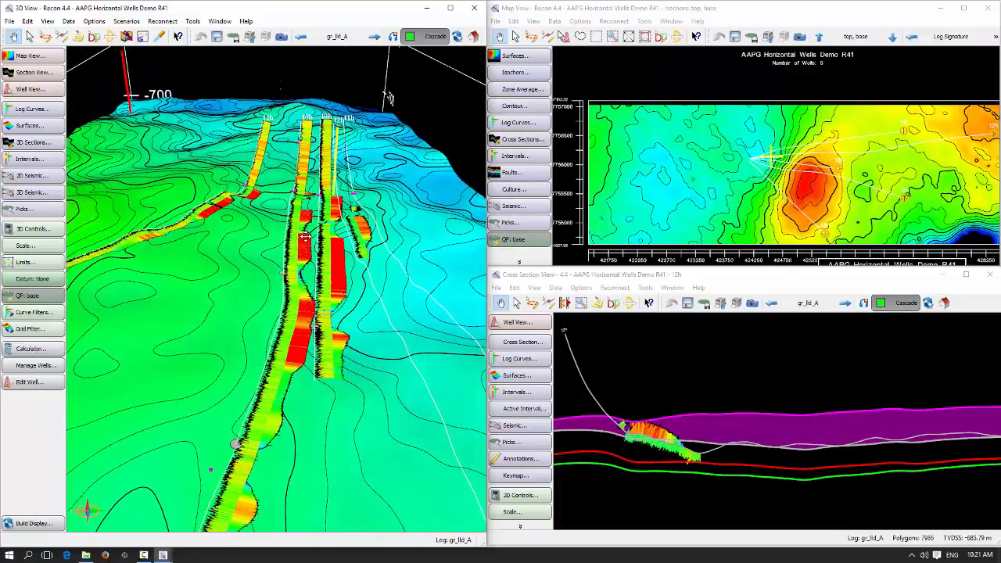
pyautogui.scroll(-2, 294, 376)
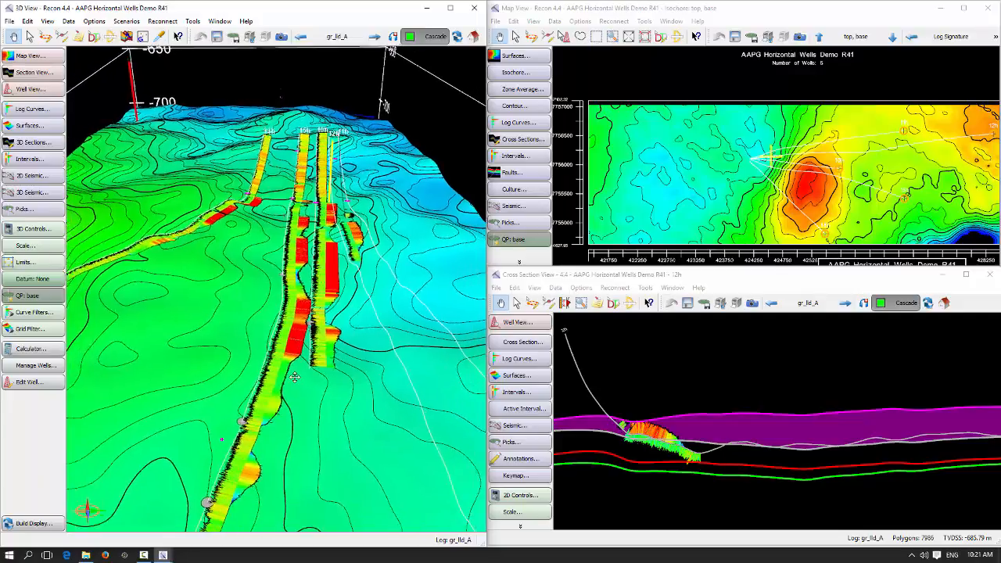
pyautogui.scroll(-2, 294, 377)
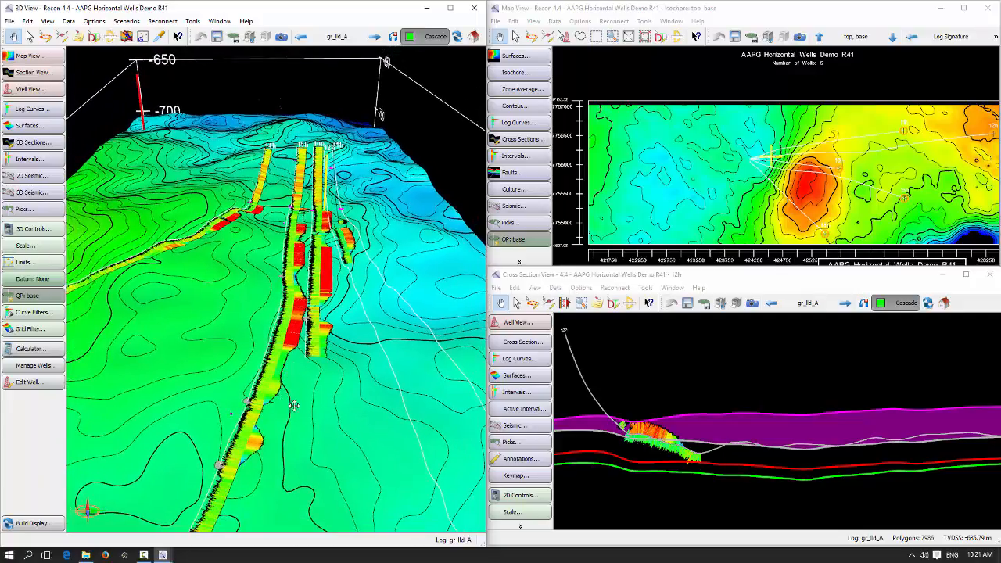
pyautogui.moveTo(297, 391); pyautogui.dragTo(301, 334)
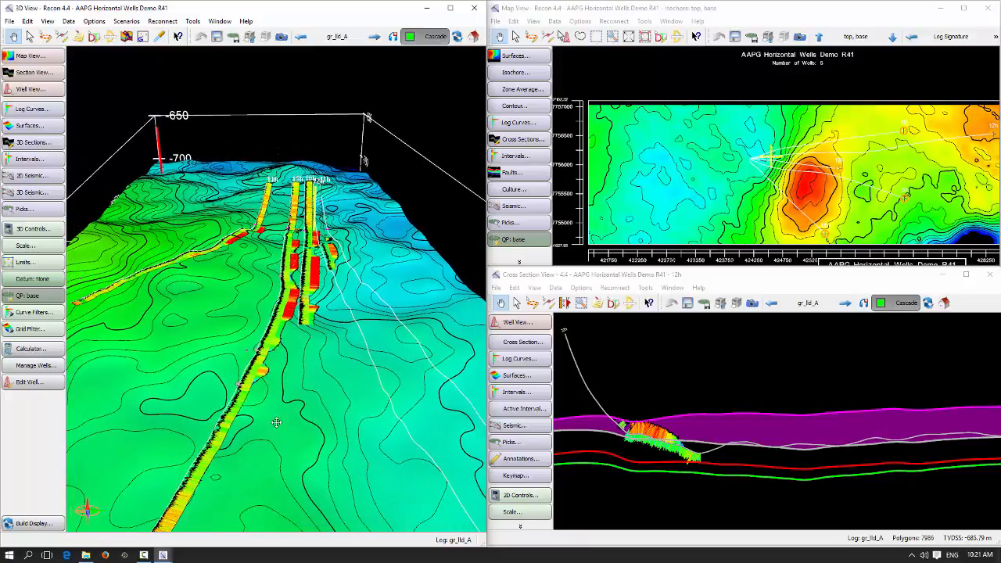
pyautogui.moveTo(276, 422); pyautogui.dragTo(287, 389)
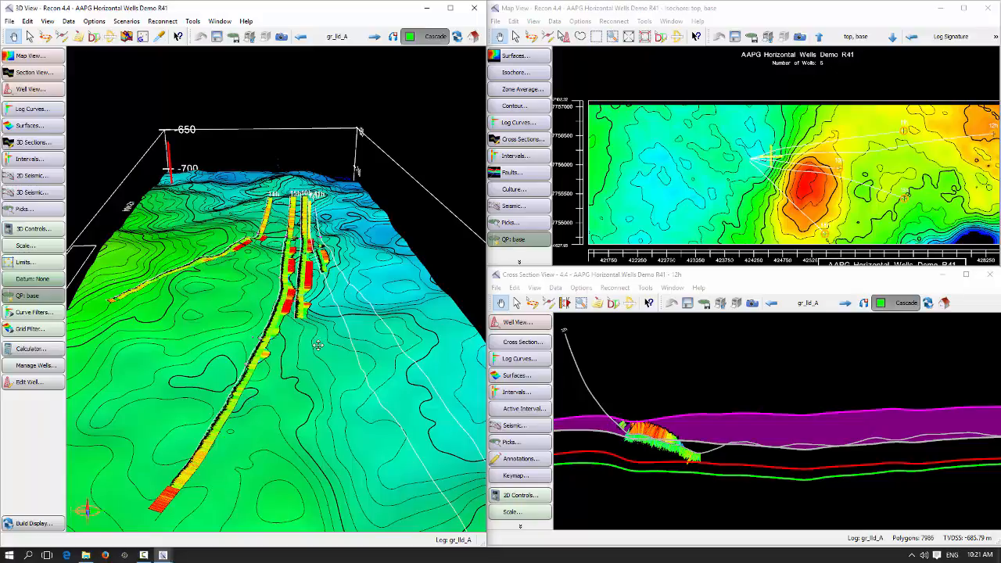
pyautogui.moveTo(317, 345); pyautogui.dragTo(258, 298)
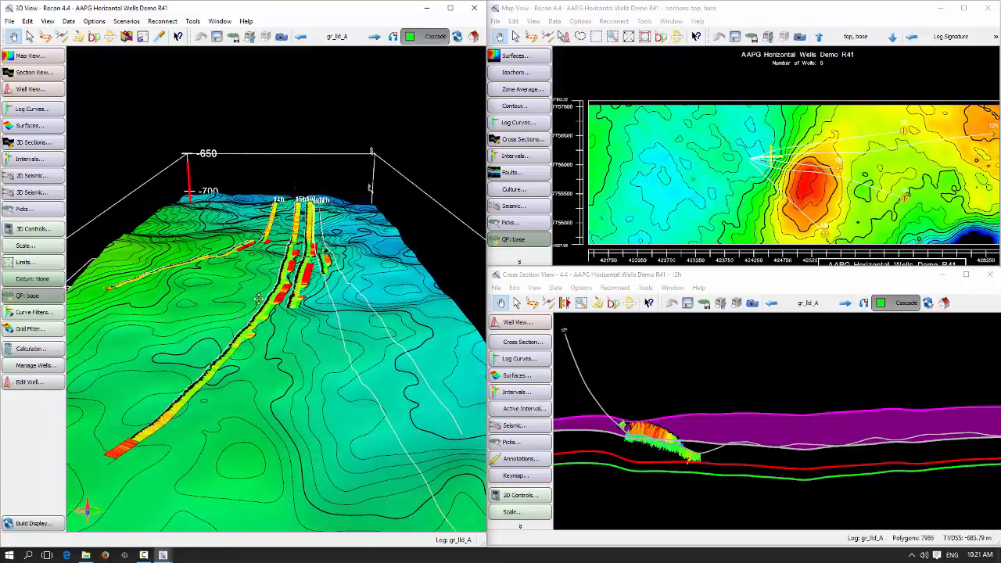
# Inspect close up in 3D where wells 14h, 15h and 10h land and run along the contoured surface.
pyautogui.scroll(5, 281, 390)
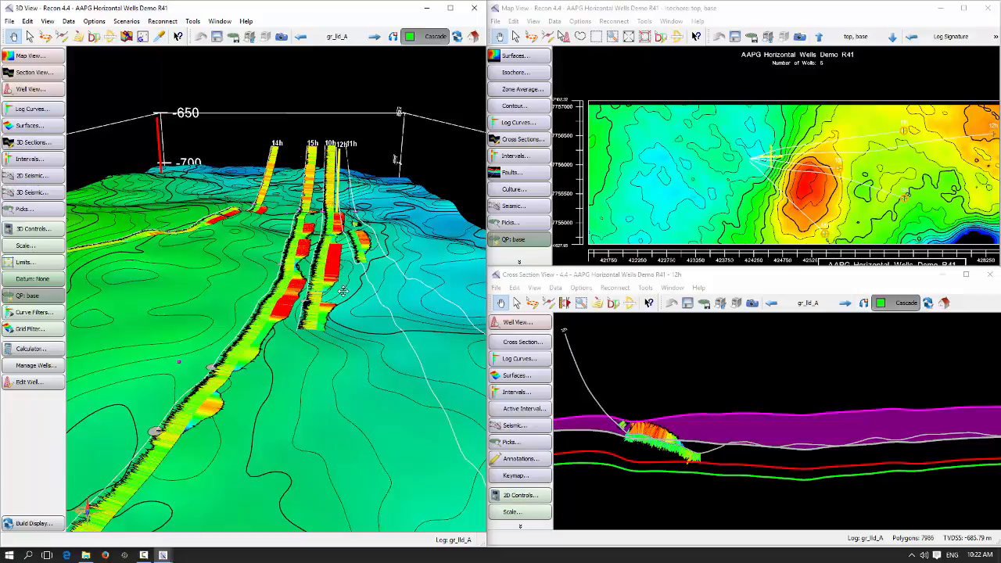
pyautogui.moveTo(341, 293); pyautogui.dragTo(70, 248)
pyautogui.moveTo(227, 315); pyautogui.dragTo(388, 318)
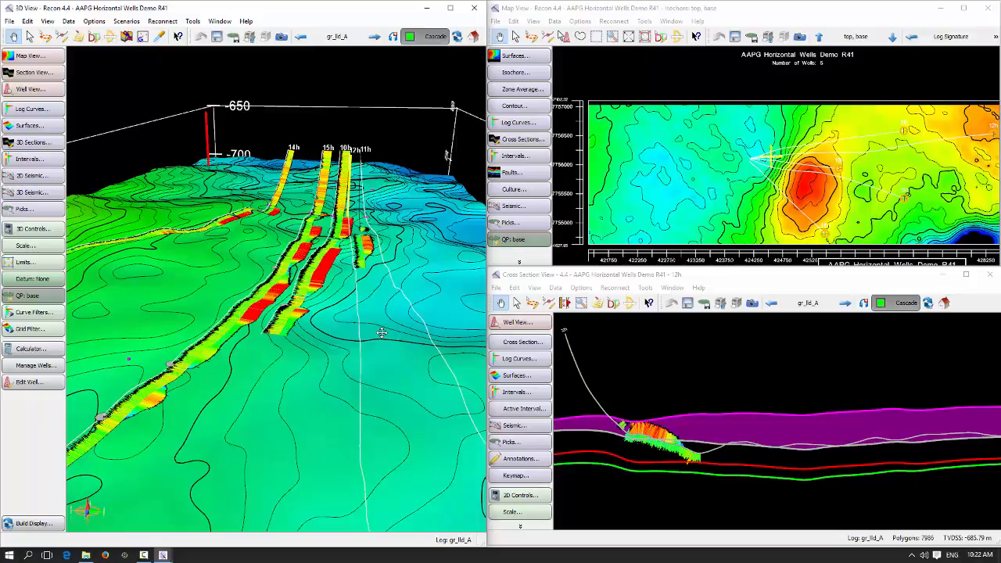
pyautogui.moveTo(381, 332); pyautogui.dragTo(381, 304)
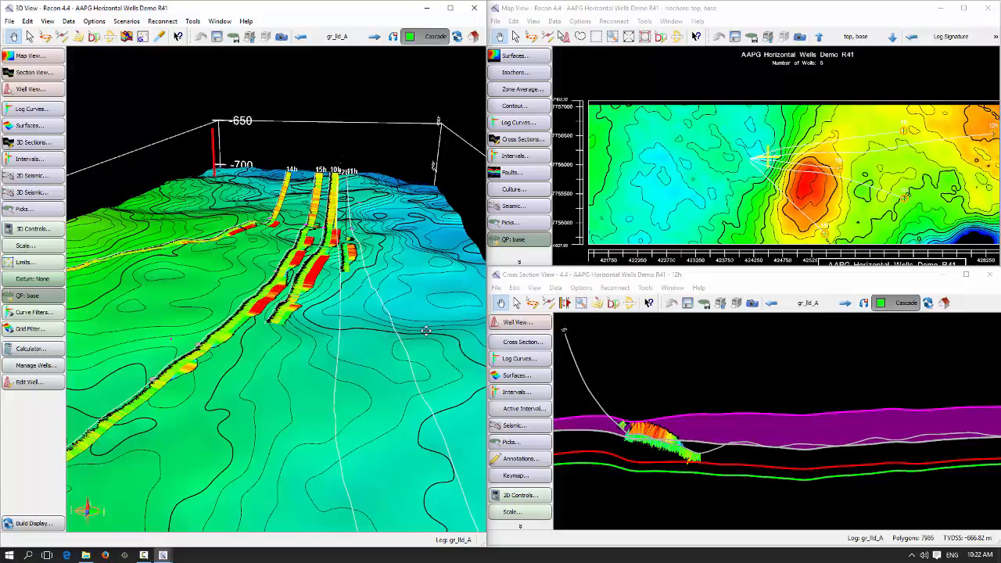
pyautogui.moveTo(443, 335); pyautogui.dragTo(230, 292)
pyautogui.moveTo(246, 235); pyautogui.dragTo(318, 413)
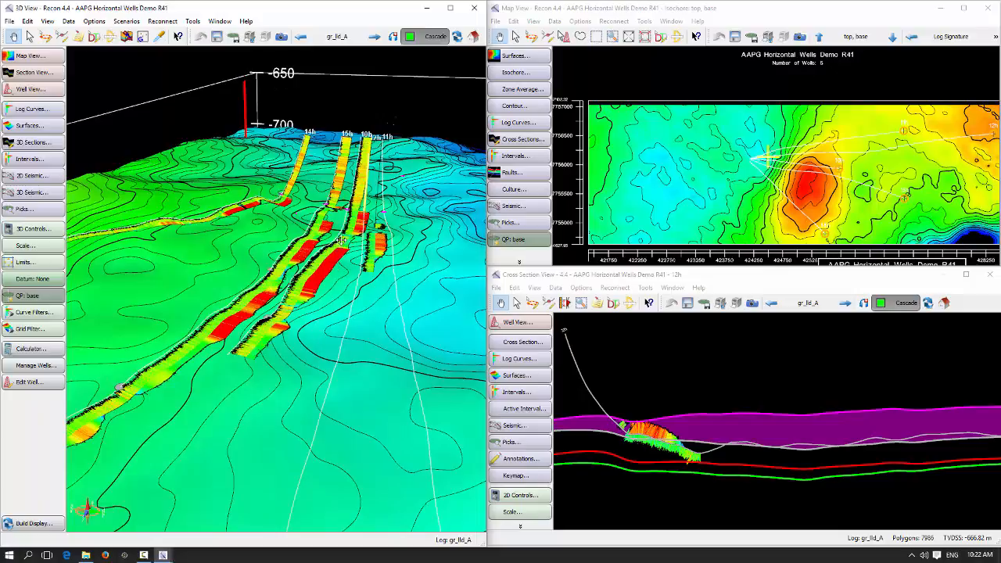
pyautogui.scroll(3, 339, 235)
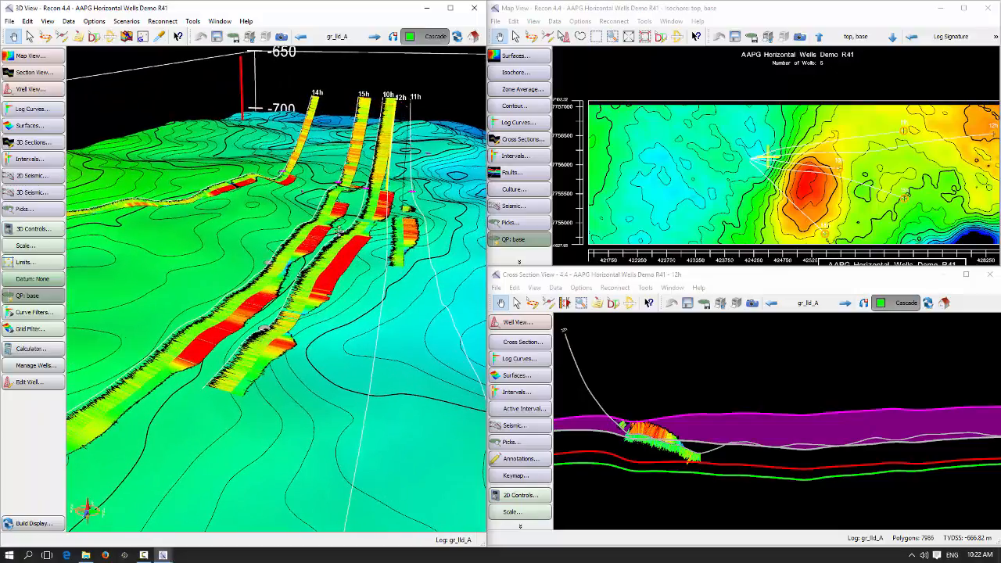
pyautogui.scroll(4, 341, 233)
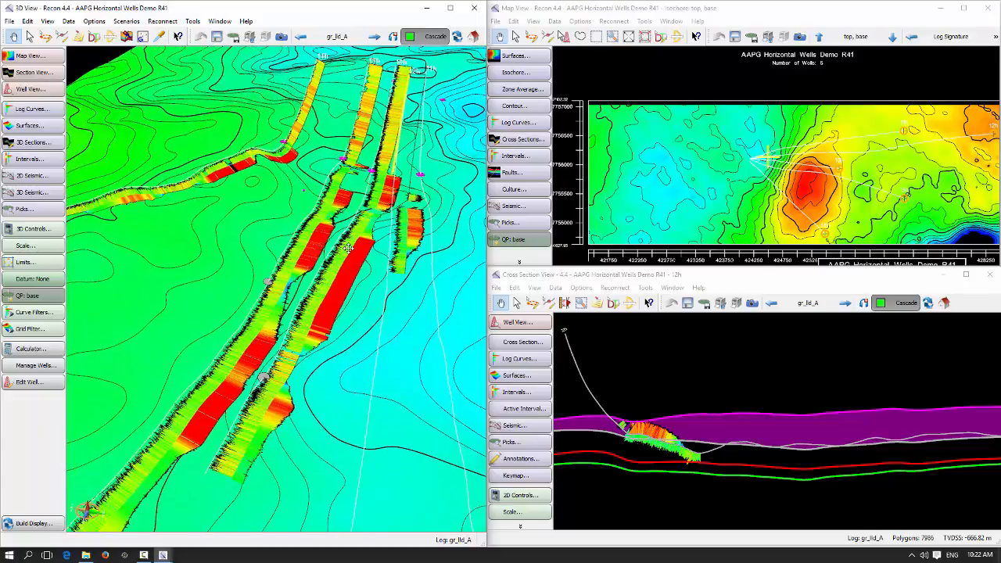
pyautogui.scroll(4, 337, 199)
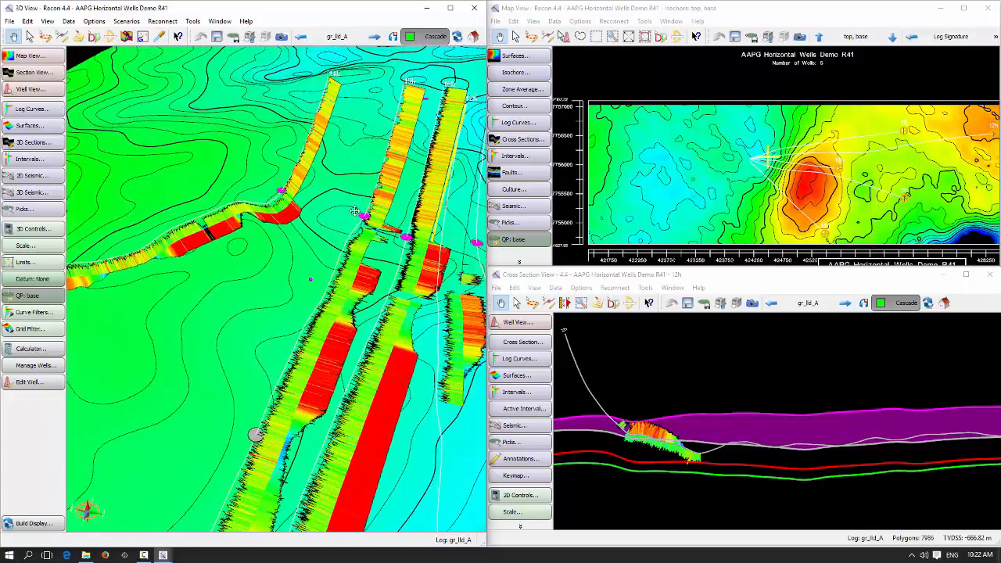
pyautogui.scroll(3, 355, 211)
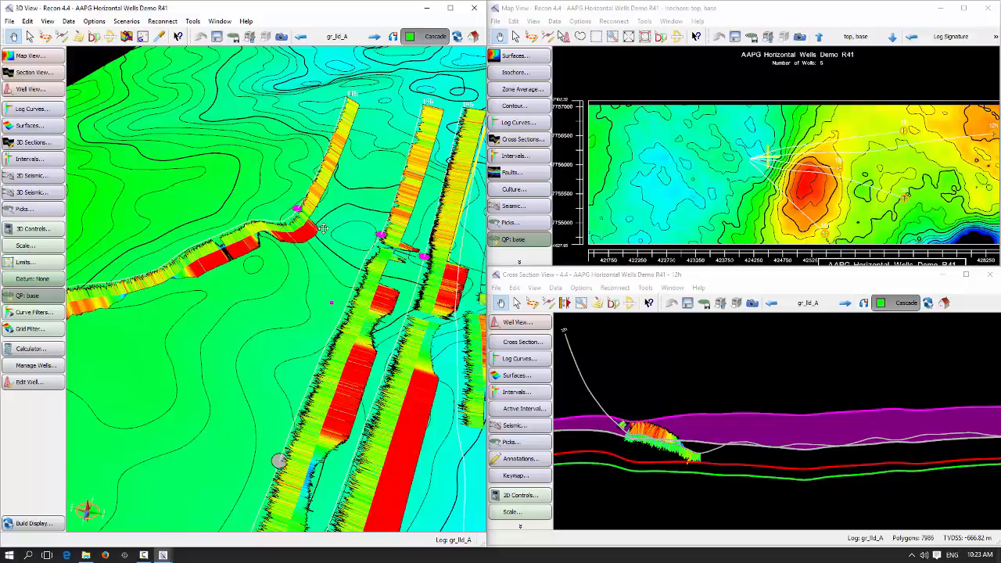
# Display the top framework surface in the 3D view and hide the top_fu1 grid.
pyautogui.click(34, 125)
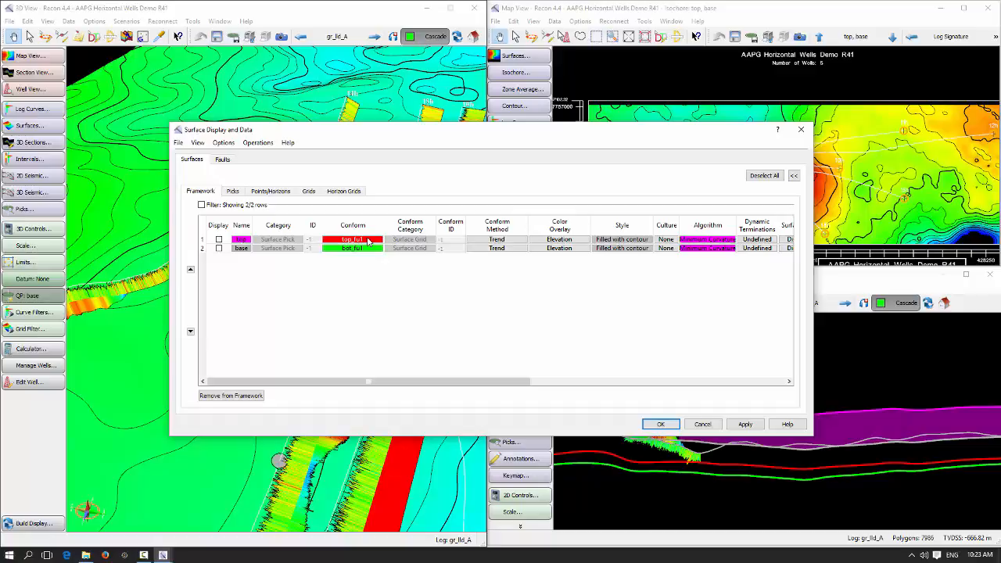
pyautogui.click(219, 240)
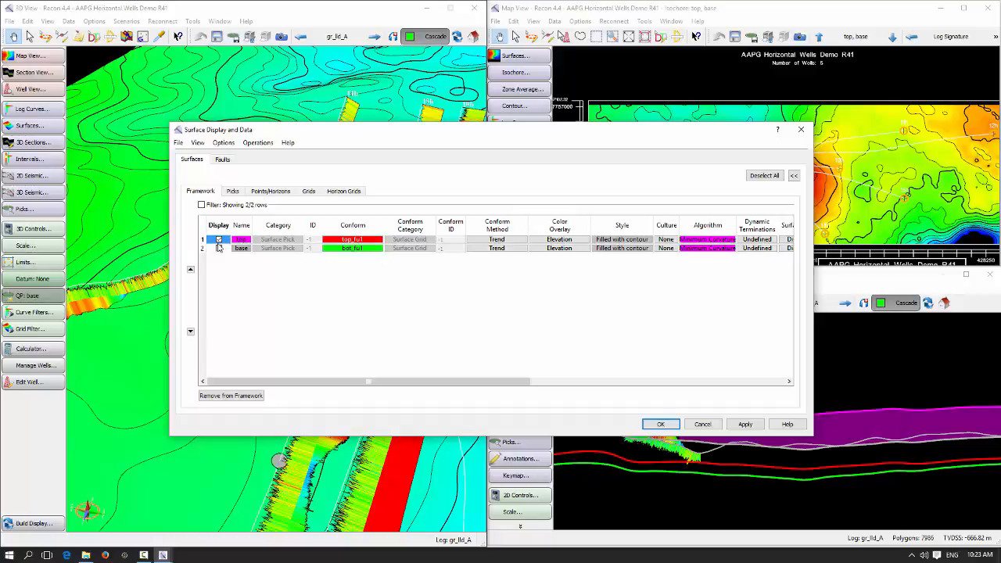
pyautogui.click(311, 193)
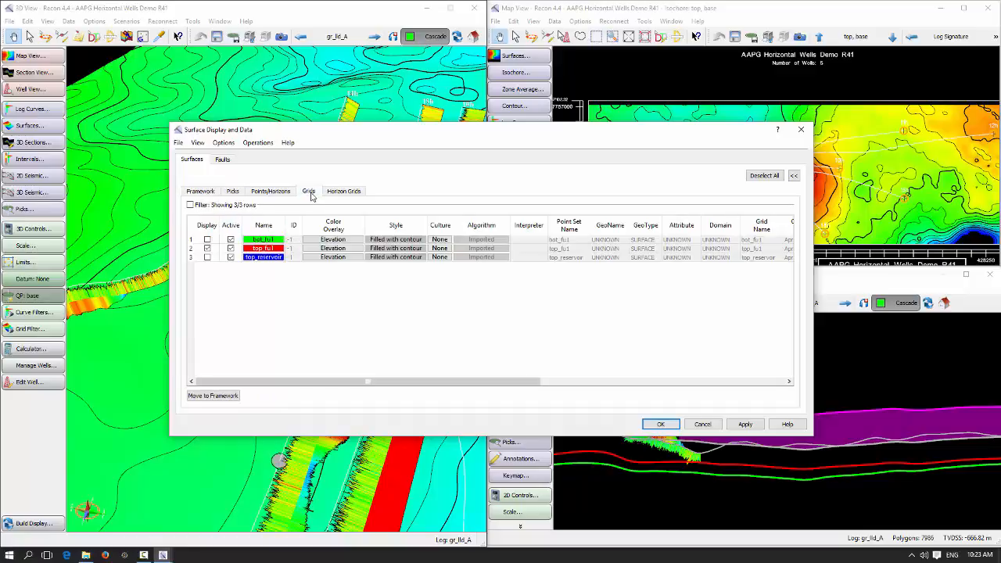
pyautogui.click(206, 248)
pyautogui.click(663, 424)
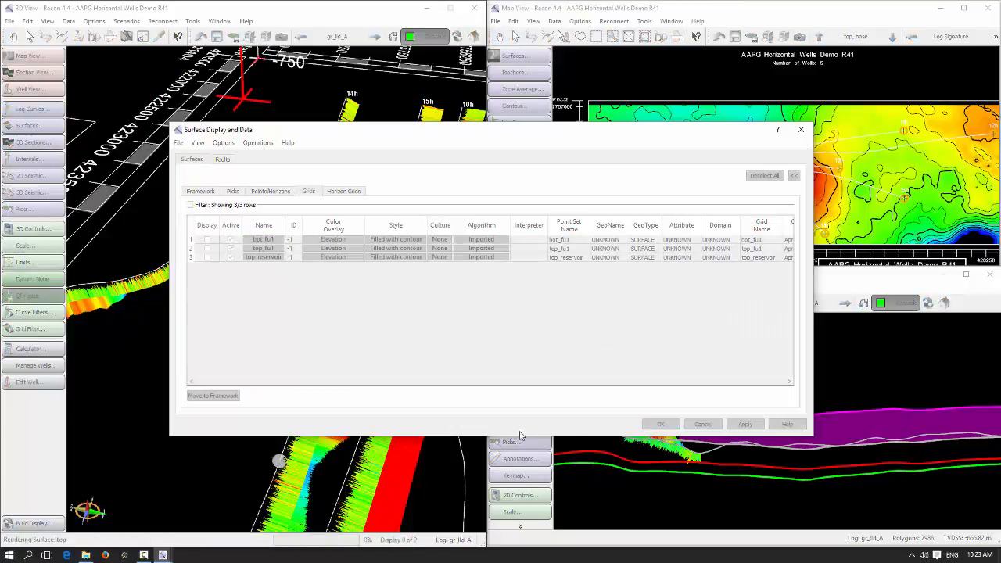
# Display the base framework surface in the 3D view and hide the top framework surface.
pyautogui.scroll(-4, 336, 407)
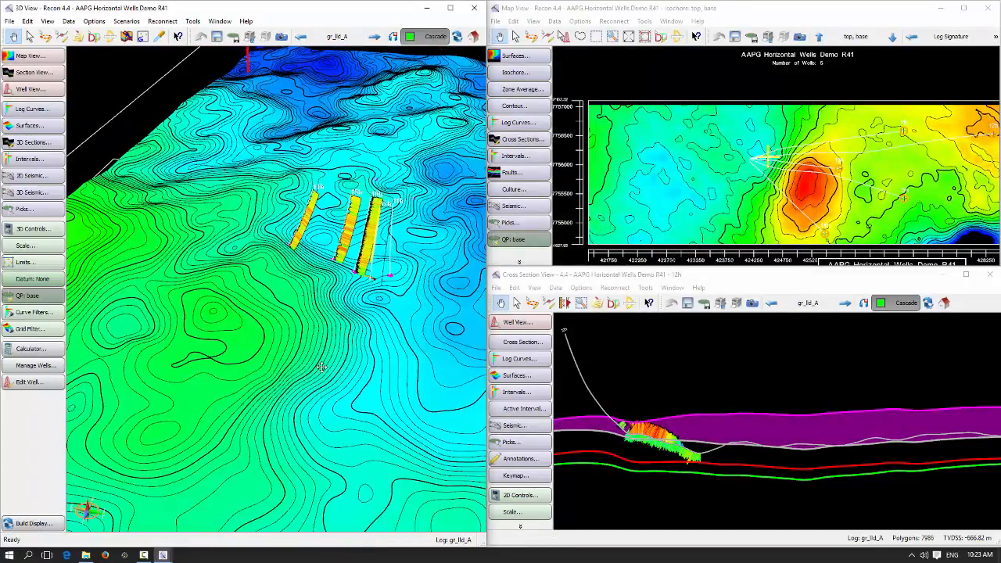
pyautogui.moveTo(368, 393); pyautogui.dragTo(265, 247)
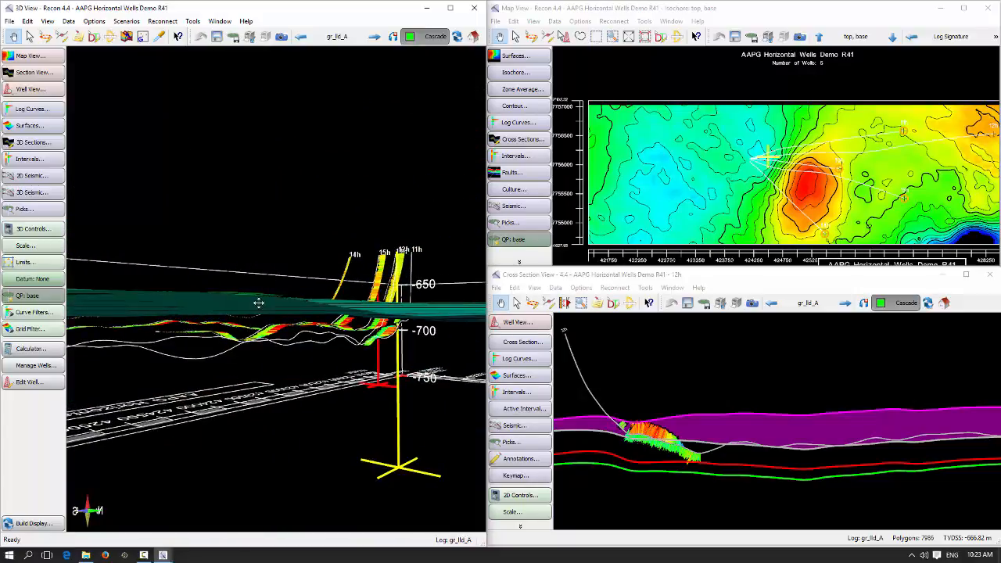
pyautogui.moveTo(257, 305); pyautogui.dragTo(342, 497)
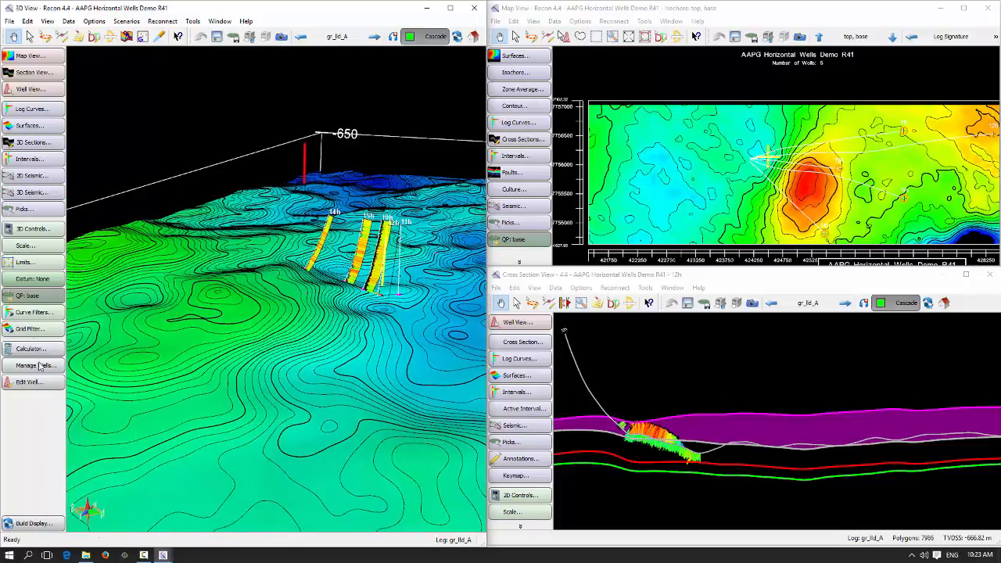
pyautogui.click(32, 127)
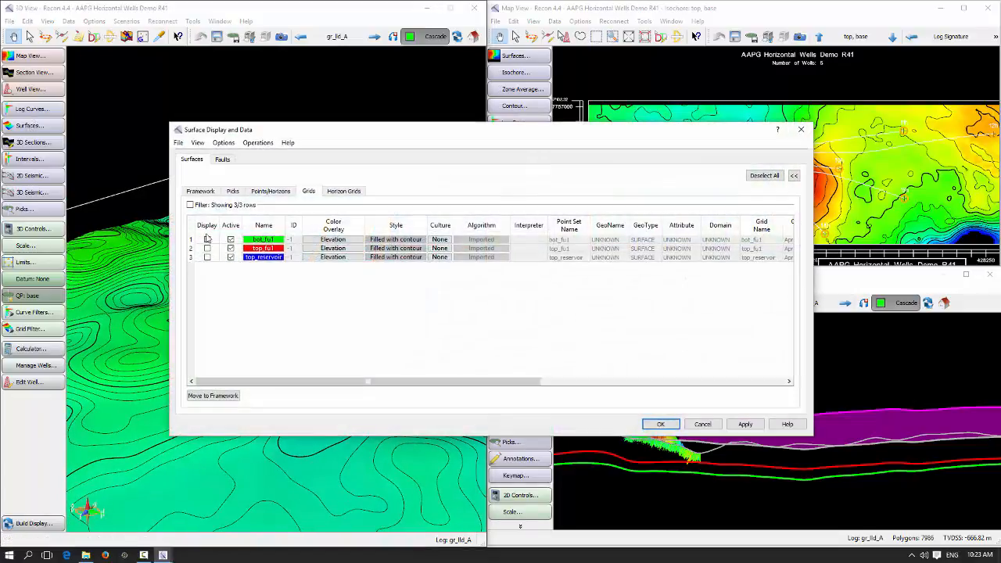
pyautogui.click(201, 192)
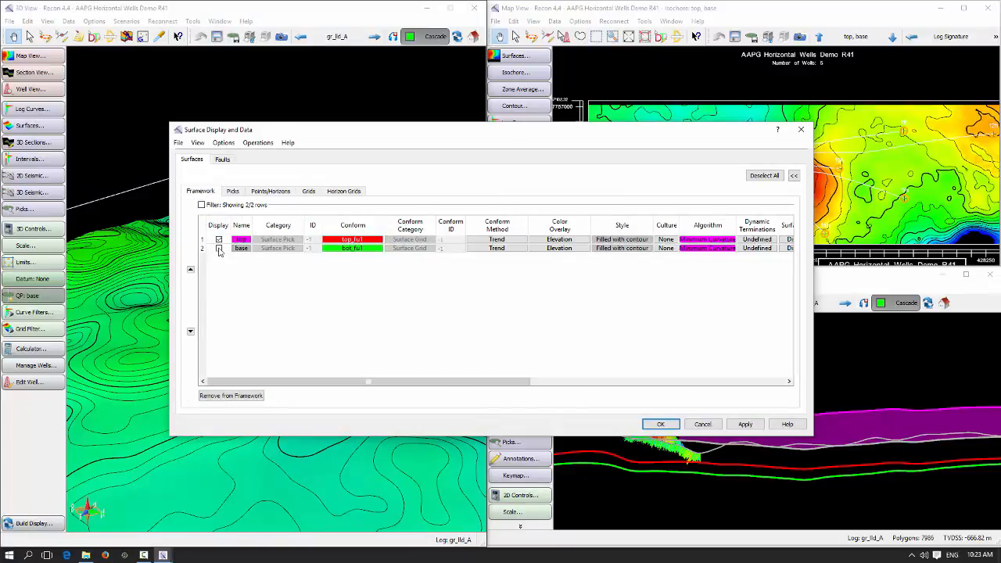
pyautogui.click(219, 249)
pyautogui.click(218, 239)
pyautogui.click(659, 424)
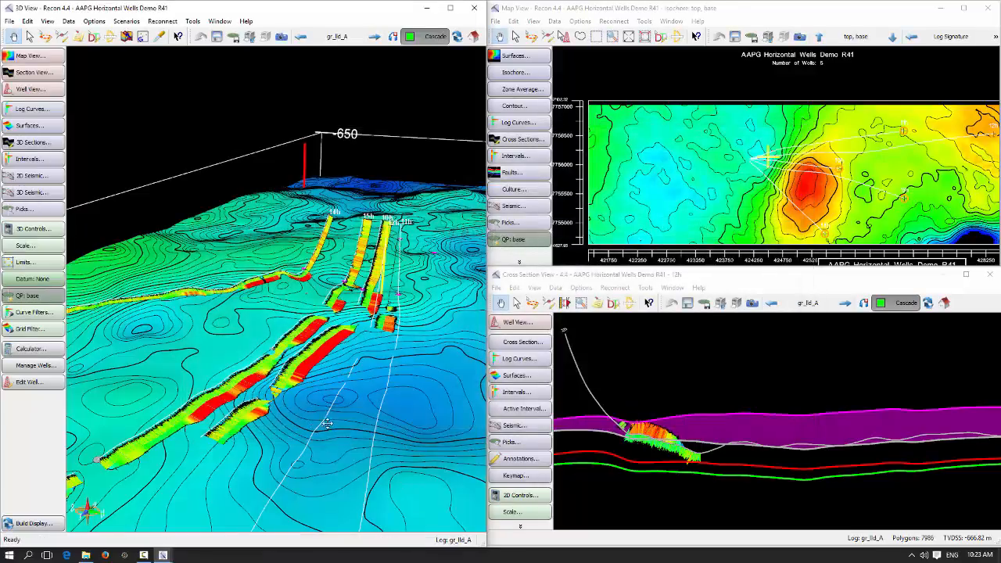
# Advance the log display in the 3D view to gr_lld_K and follow the curves along well 12h over the base surface.
pyautogui.moveTo(327, 426); pyautogui.dragTo(357, 372)
pyautogui.moveTo(307, 433); pyautogui.dragTo(318, 416)
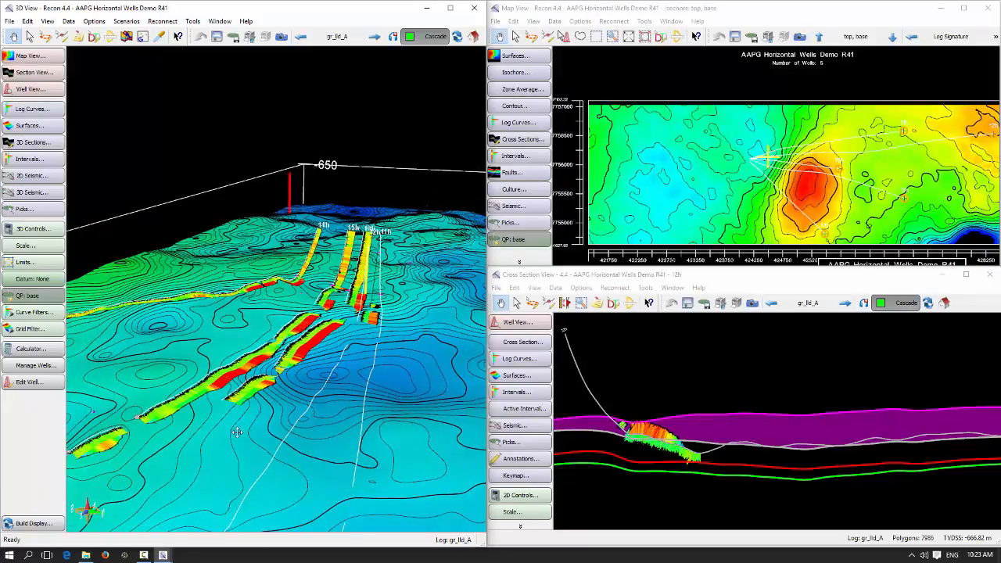
pyautogui.moveTo(225, 433); pyautogui.dragTo(296, 415)
pyautogui.moveTo(188, 405); pyautogui.dragTo(215, 483)
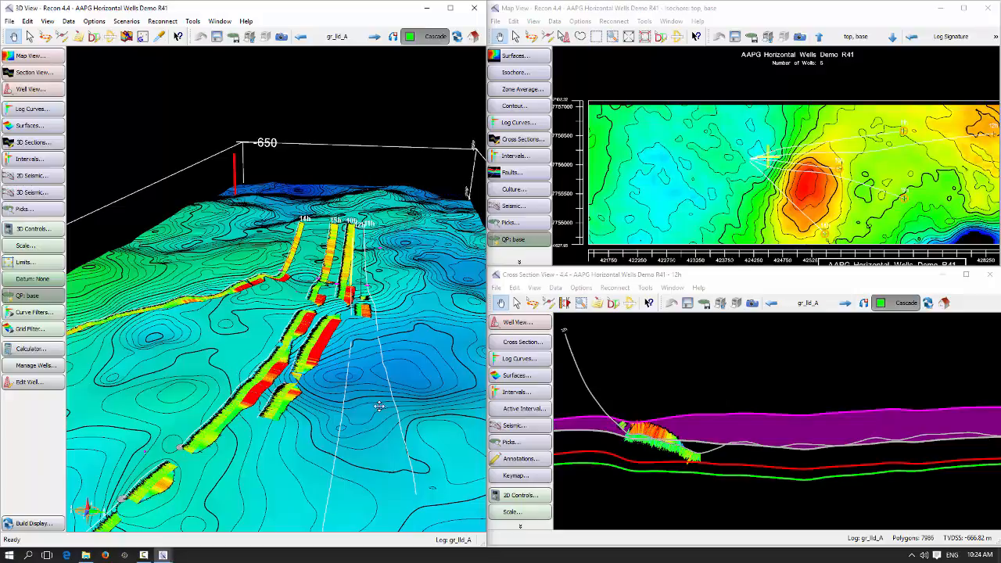
pyautogui.moveTo(380, 407); pyautogui.dragTo(289, 386)
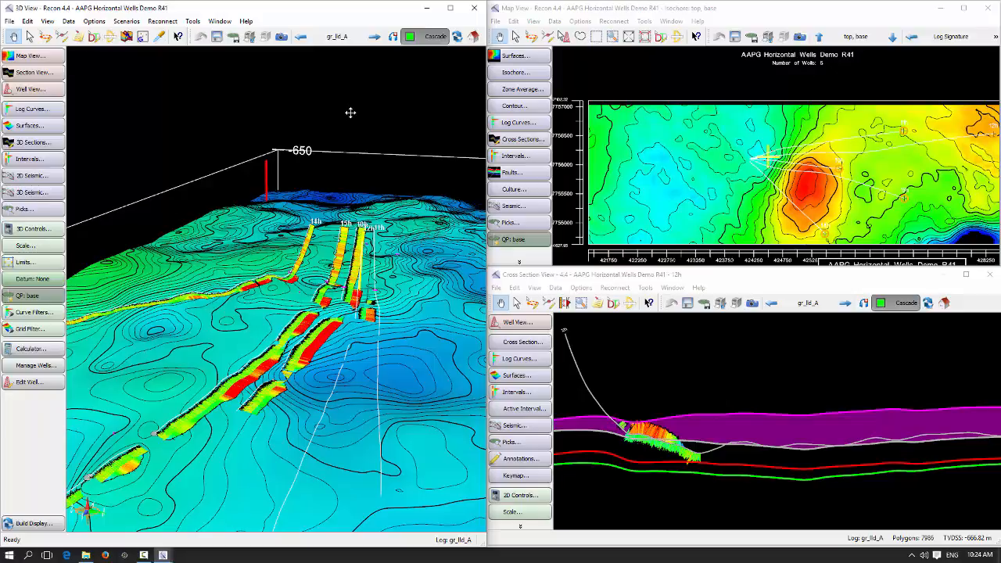
pyautogui.click(373, 43)
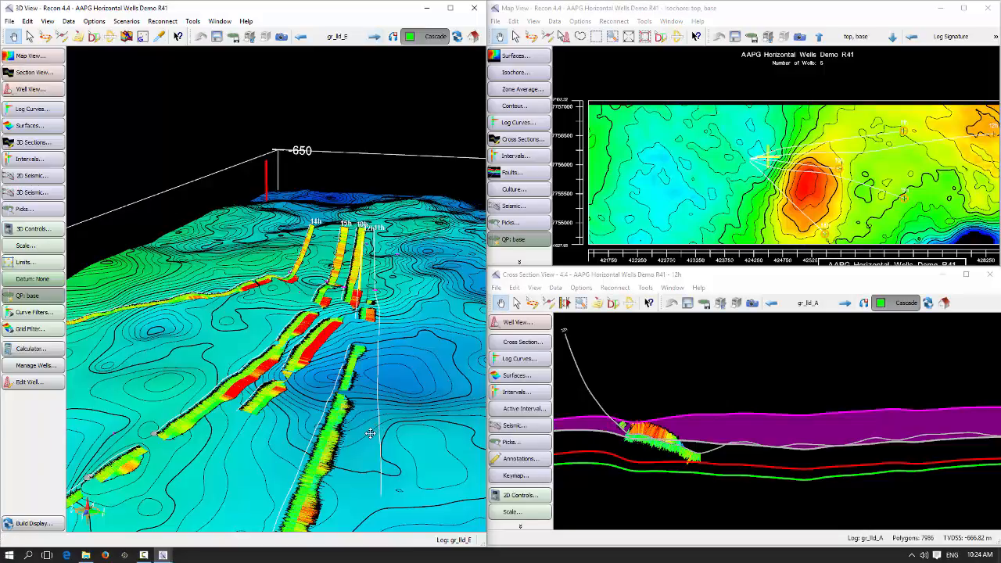
pyautogui.moveTo(371, 431); pyautogui.dragTo(366, 382)
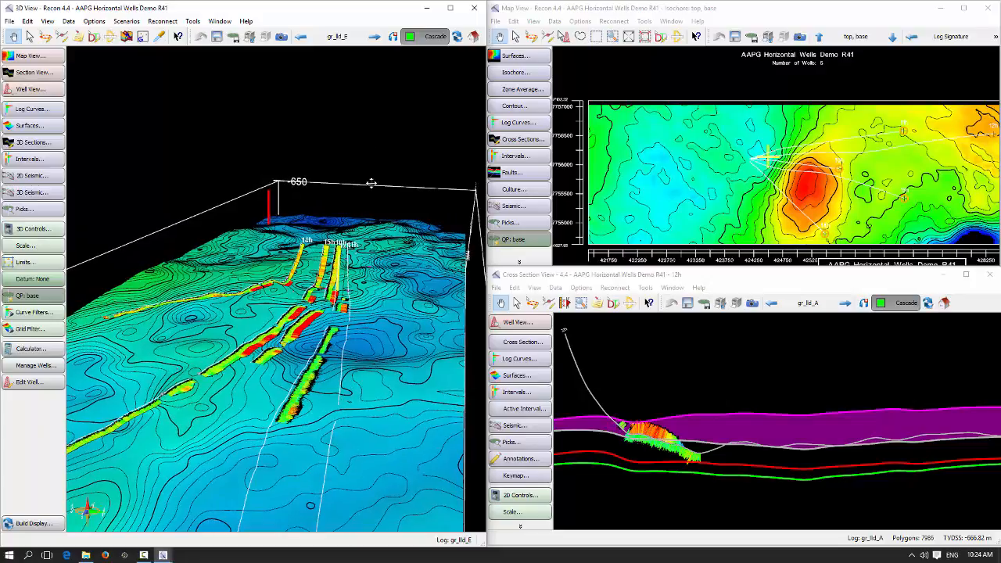
pyautogui.click(374, 37)
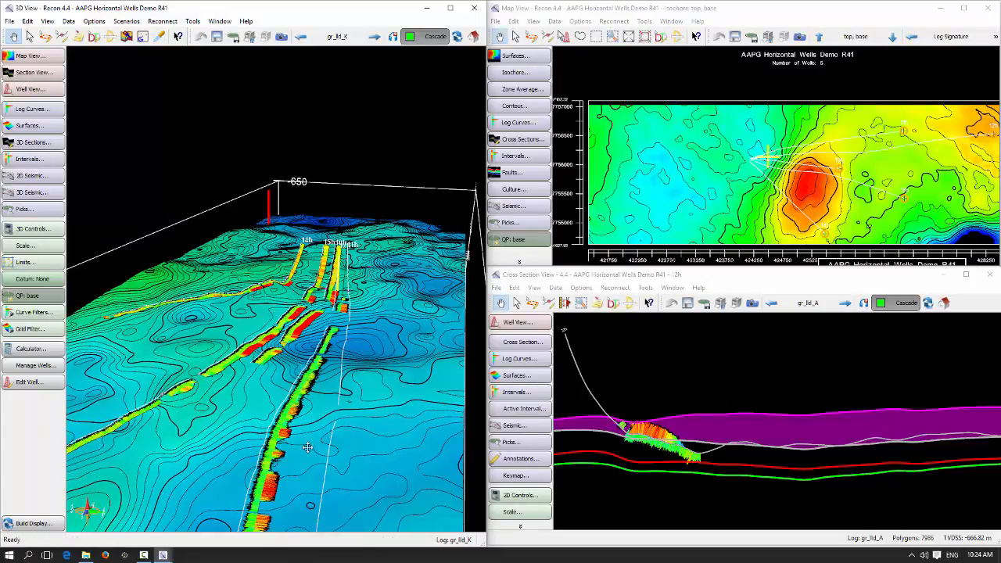
pyautogui.moveTo(307, 451); pyautogui.dragTo(306, 506)
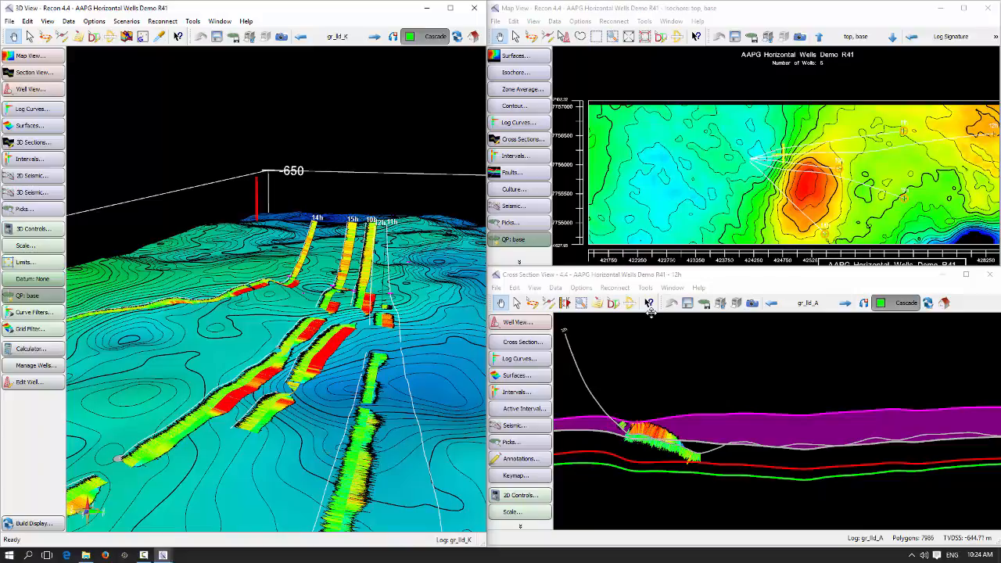
# Add a base pick on well 12h in the cross section where the wellbore first drops through the base surface.
pyautogui.click(662, 280)
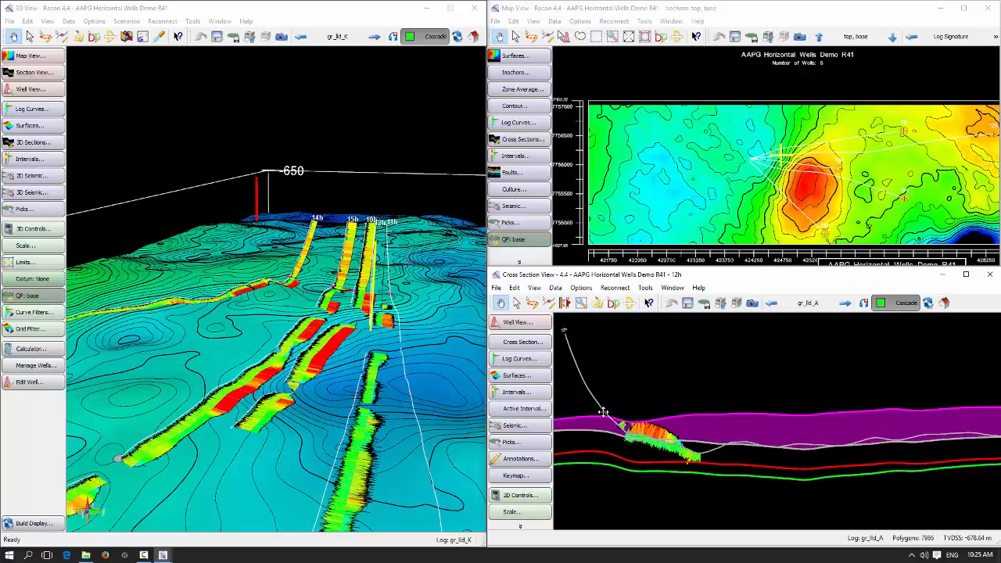
pyautogui.click(530, 307)
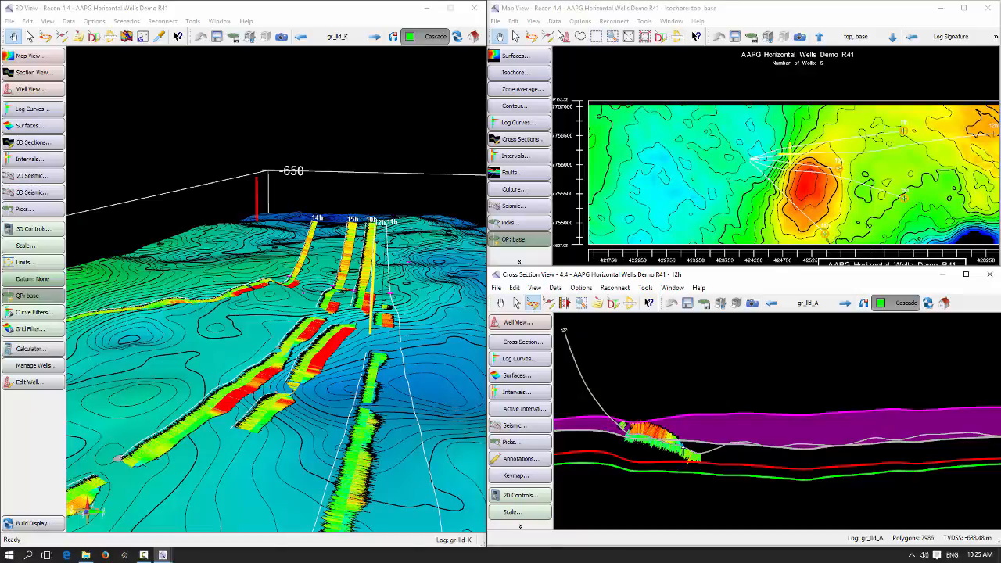
pyautogui.click(683, 452)
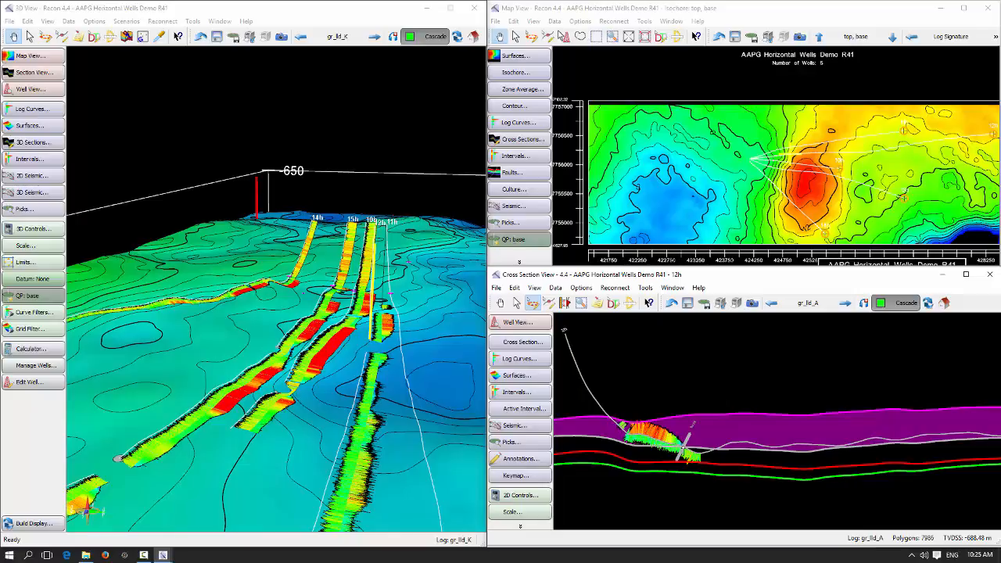
# Move well 12h's new base pick to MD 1224.430 against the log curves in the well view, and close the pick editing windows.
pyautogui.click(389, 293)
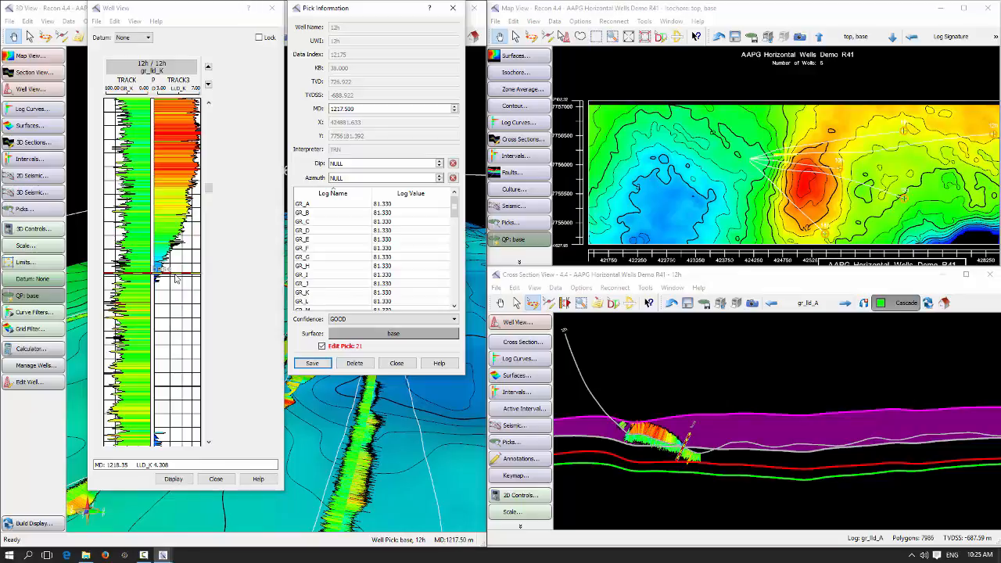
pyautogui.moveTo(174, 274); pyautogui.dragTo(175, 283)
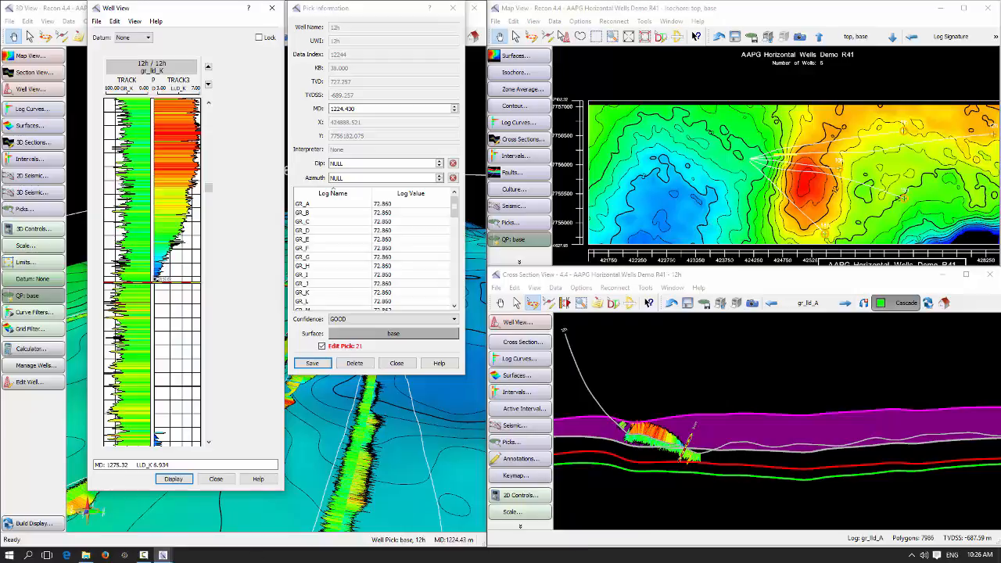
pyautogui.click(222, 481)
pyautogui.click(216, 479)
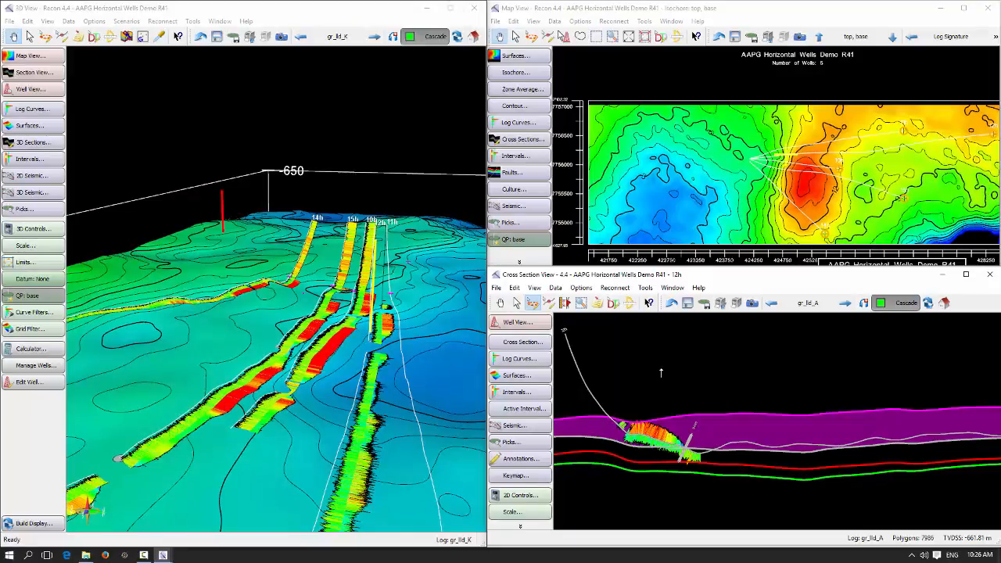
# Measure the distance and angle of a short line beneath well 12h's exit point in the cross section, and leave the measurement tool.
pyautogui.click(631, 311)
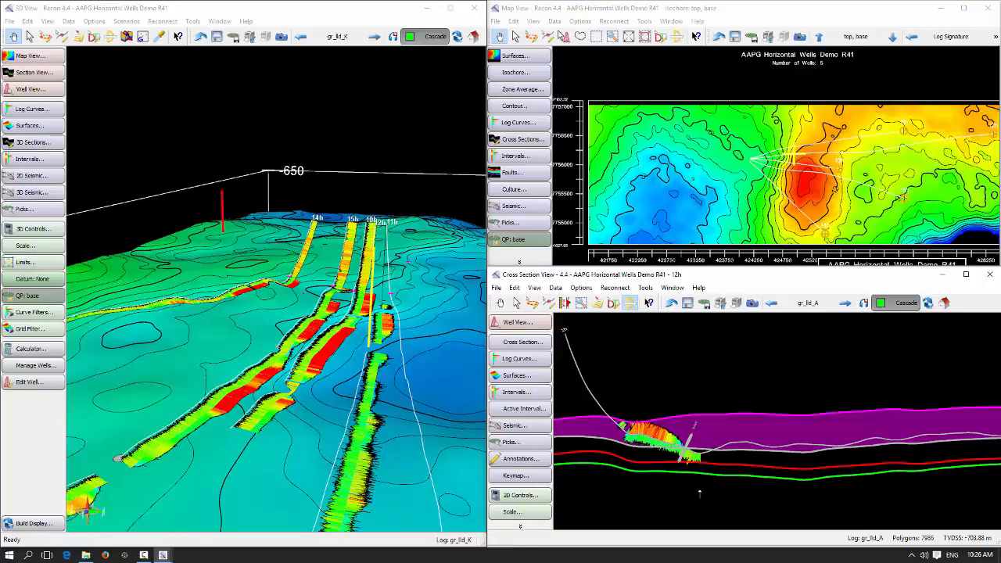
pyautogui.moveTo(699, 490); pyautogui.dragTo(744, 482)
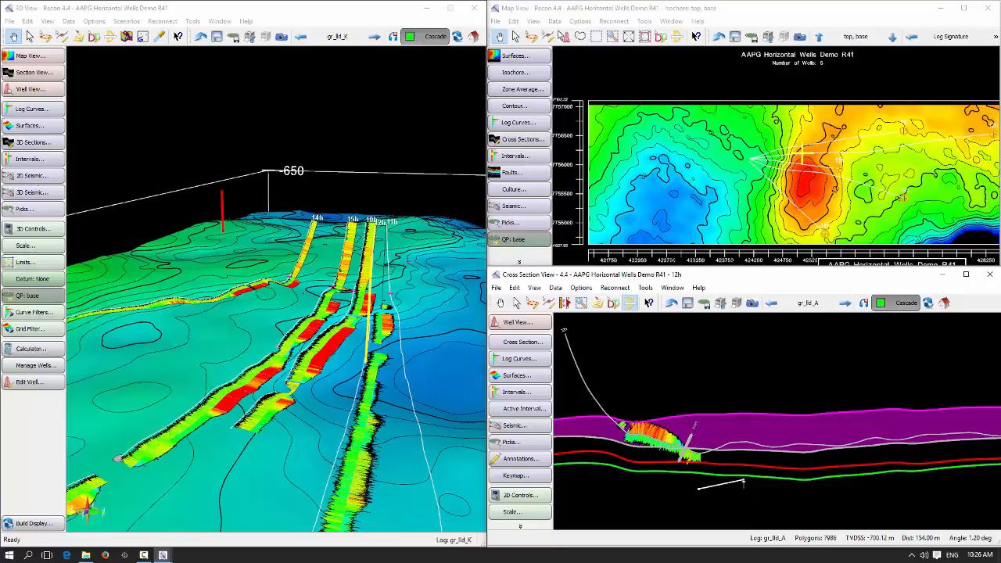
pyautogui.rightClick(743, 482)
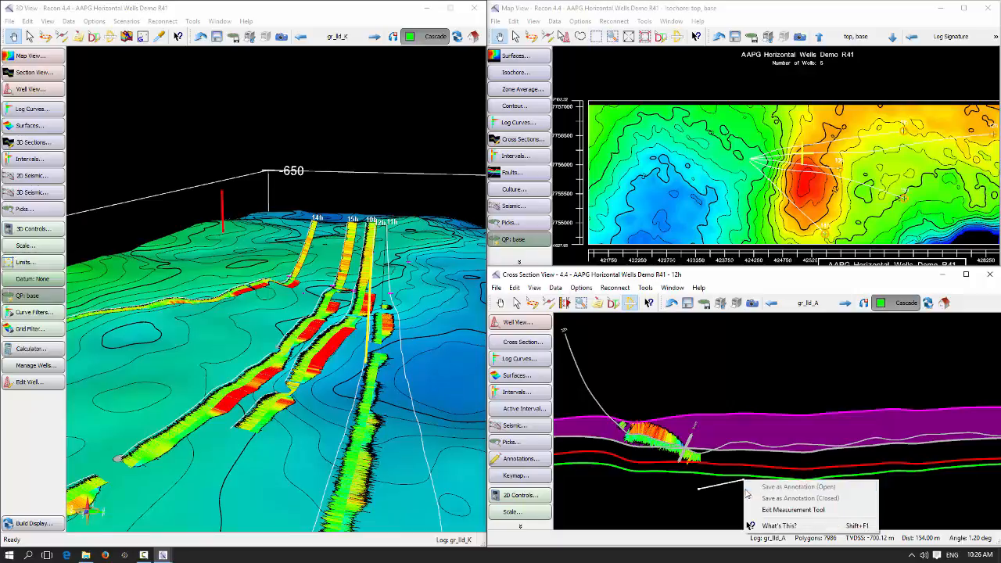
pyautogui.click(760, 519)
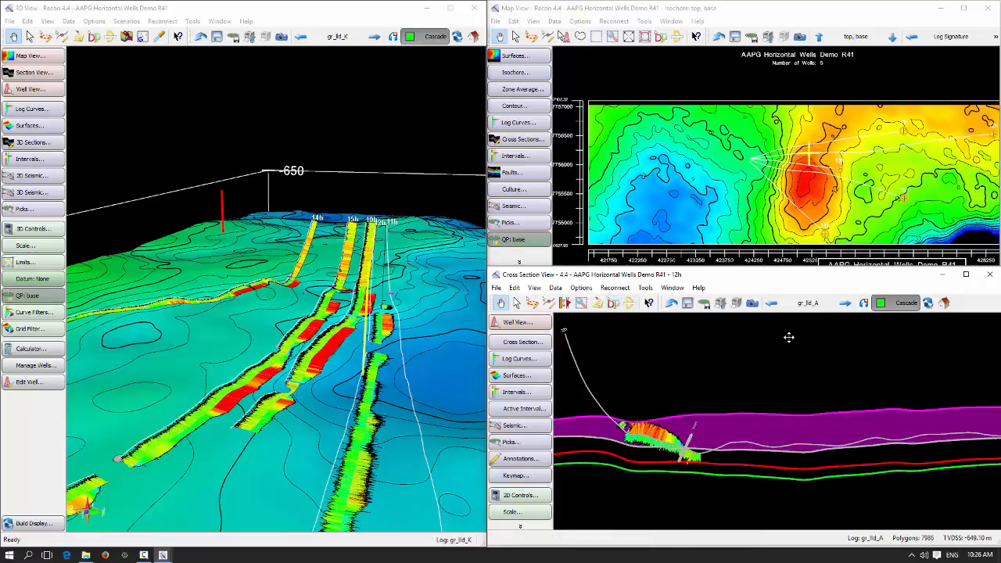
# Advance the cross section's log display to gr_lld_C and add a base pick where well 12h climbs back into the zone.
pyautogui.click(846, 305)
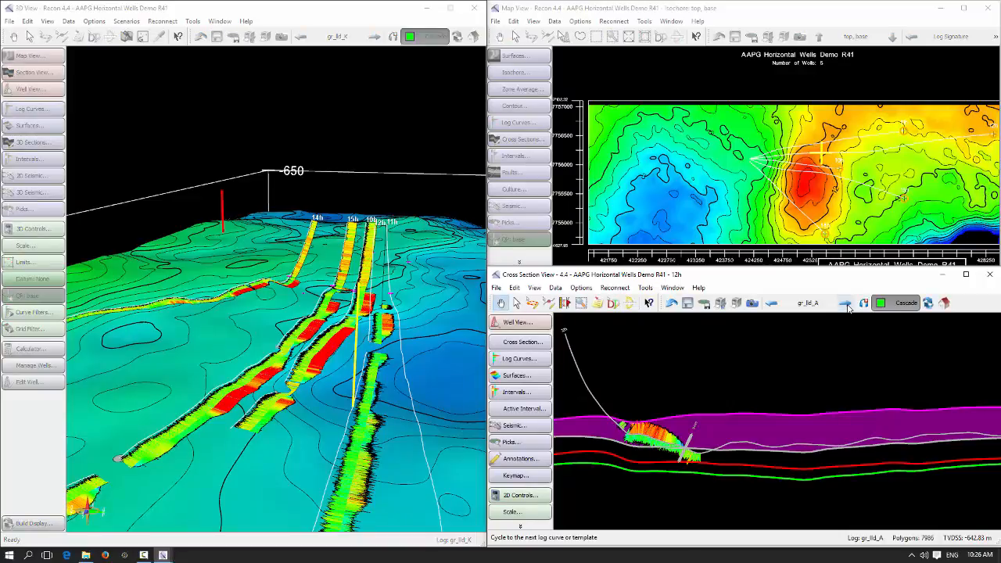
pyautogui.click(532, 303)
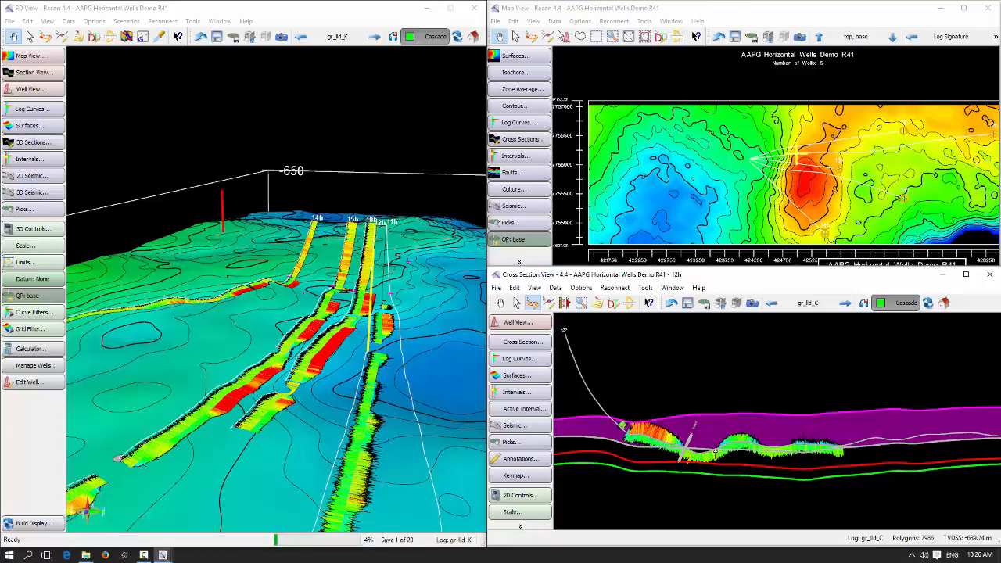
pyautogui.click(715, 452)
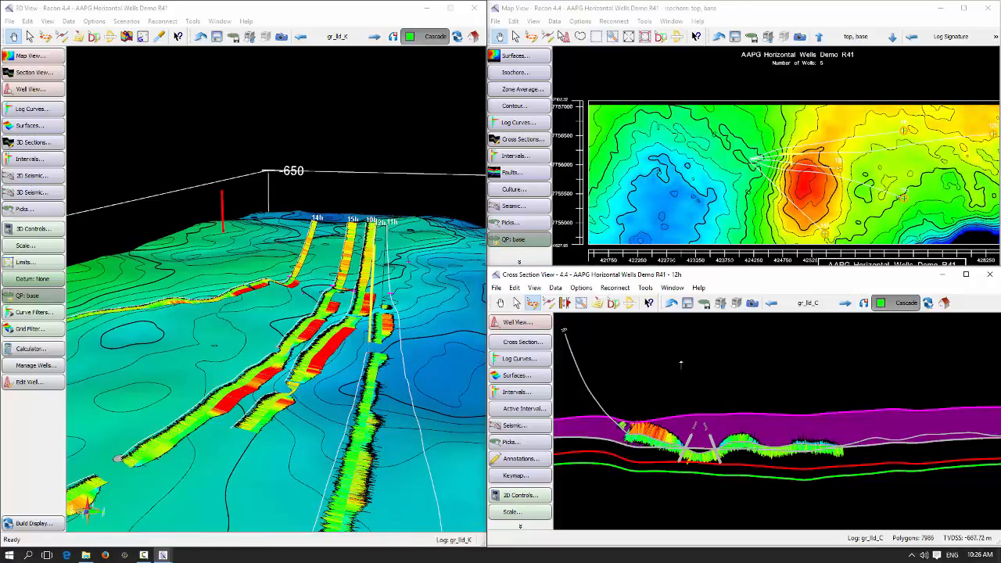
# Advance the cross section's log display to gr_lld_M, following well 12h to its end, and review the curves along its full length.
pyautogui.click(845, 304)
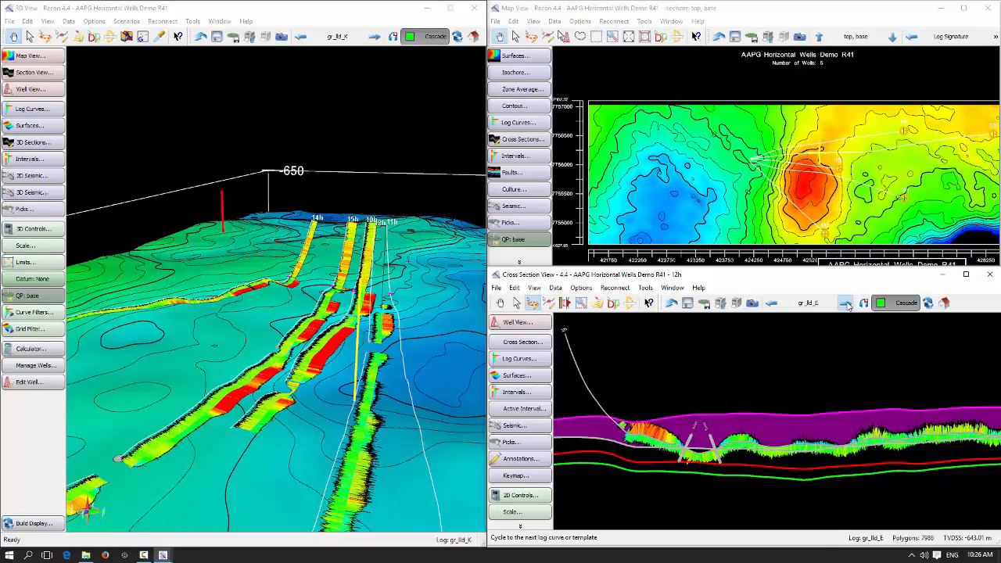
pyautogui.click(846, 302)
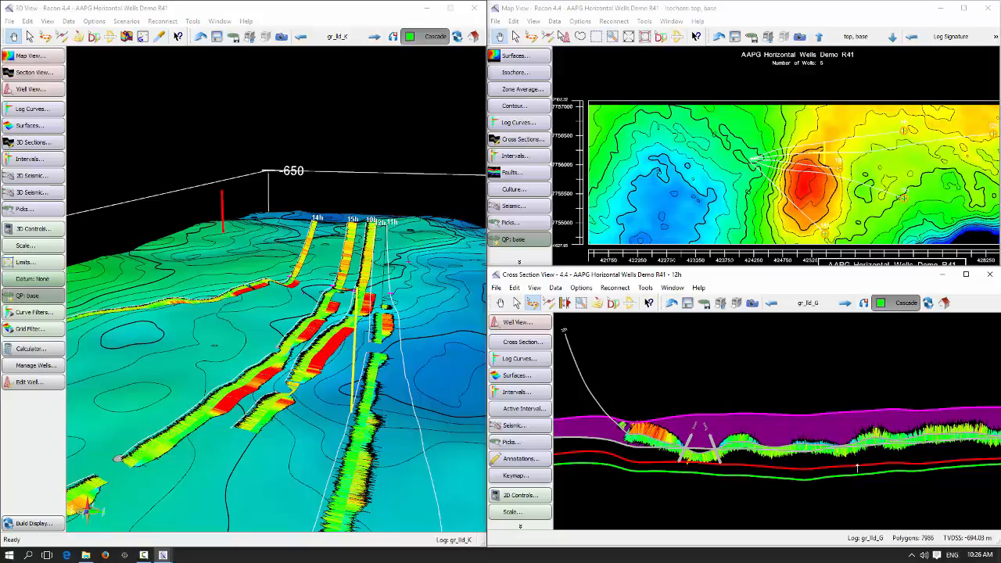
pyautogui.moveTo(835, 452)
pyautogui.mouseDown()
pyautogui.moveTo(753, 467)
pyautogui.moveTo(688, 428)
pyautogui.mouseUp()
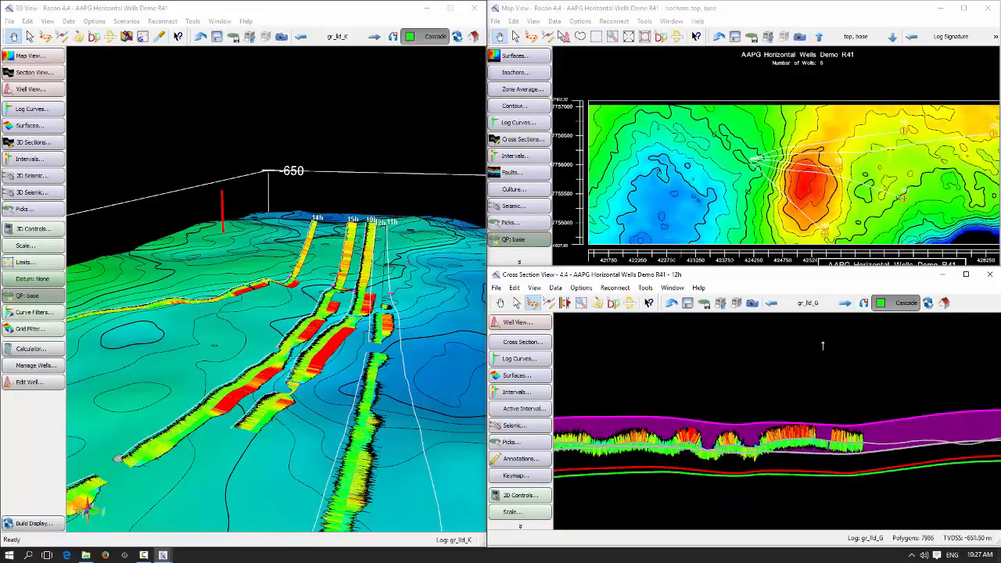
pyautogui.click(845, 303)
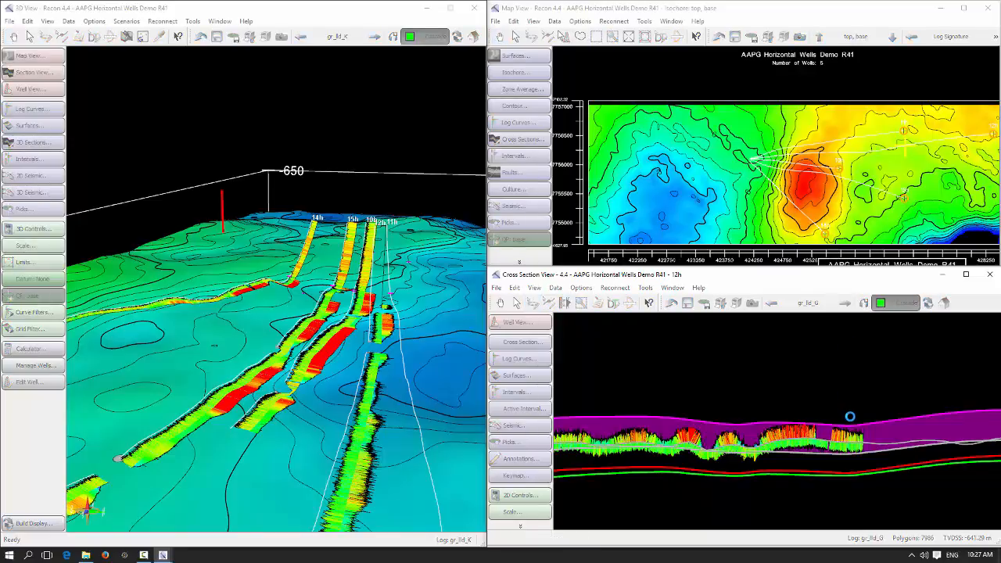
pyautogui.moveTo(878, 491); pyautogui.dragTo(677, 493)
pyautogui.moveTo(877, 473); pyautogui.dragTo(738, 467)
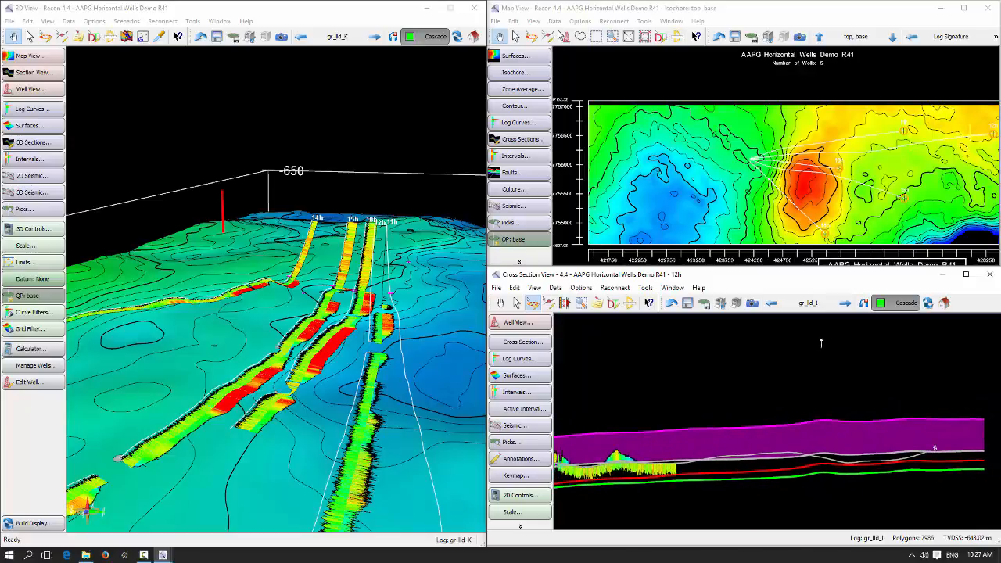
pyautogui.click(844, 303)
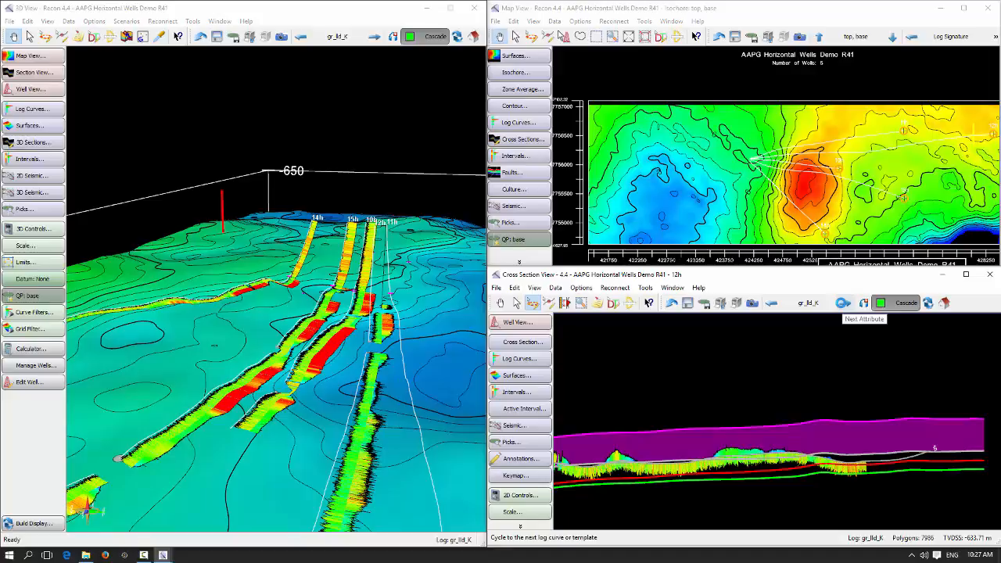
pyautogui.click(844, 303)
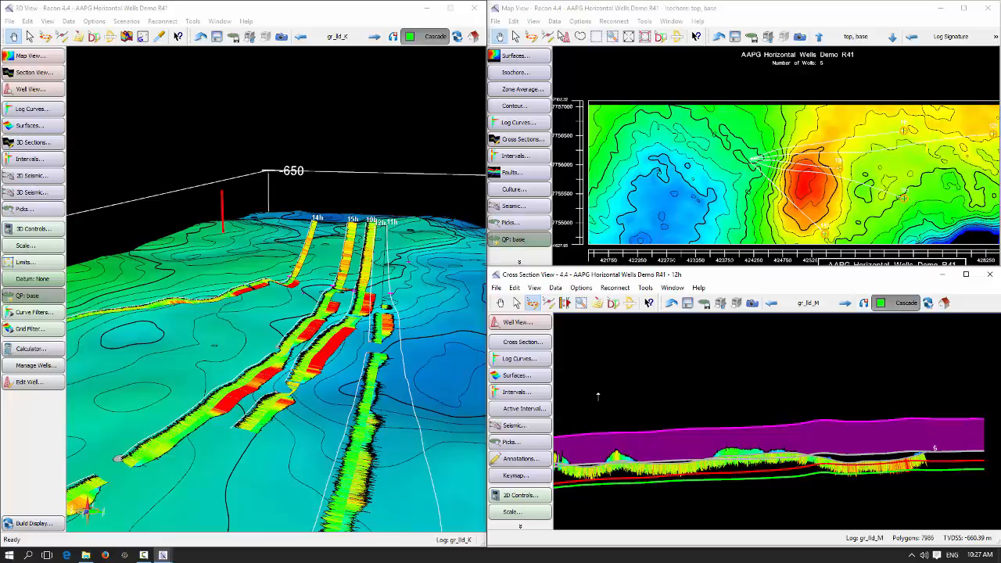
pyautogui.scroll(-3, 621, 416)
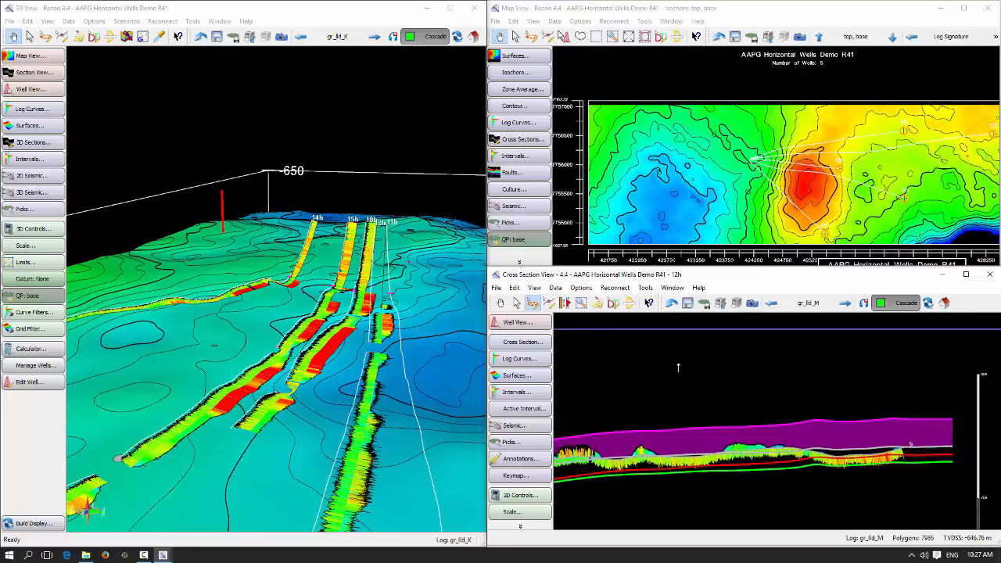
pyautogui.scroll(-2, 653, 473)
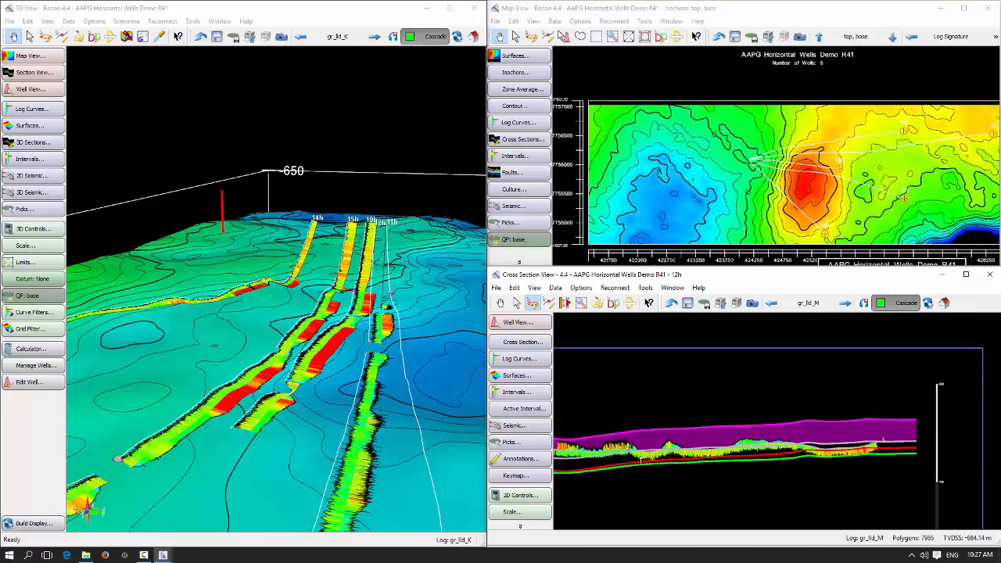
pyautogui.scroll(4, 636, 459)
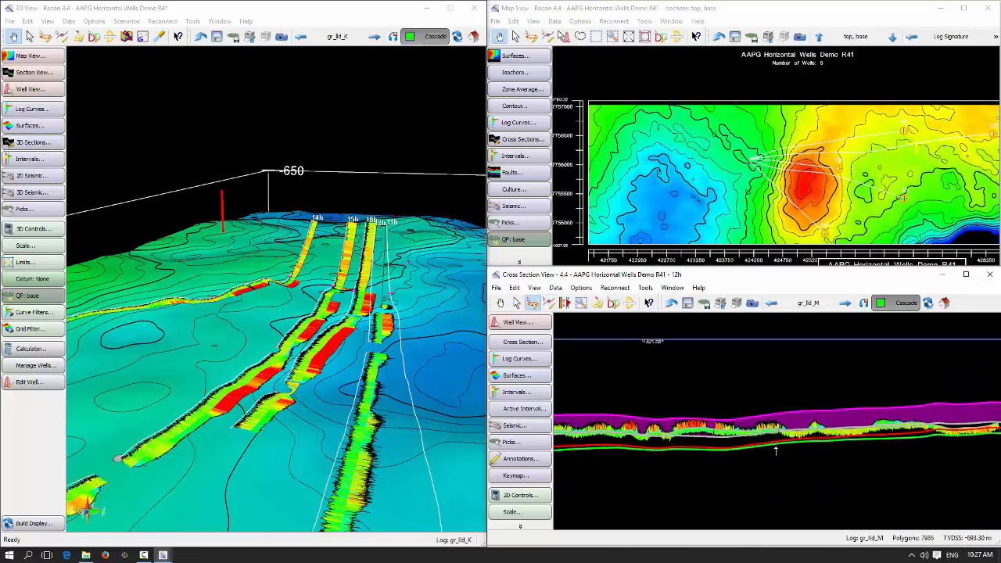
pyautogui.moveTo(935, 459); pyautogui.dragTo(960, 448)
# Advance the 3D view's log display to gr_lld_Q and examine the curves along wells 11h and 12h over the updated base surface.
pyautogui.click(374, 36)
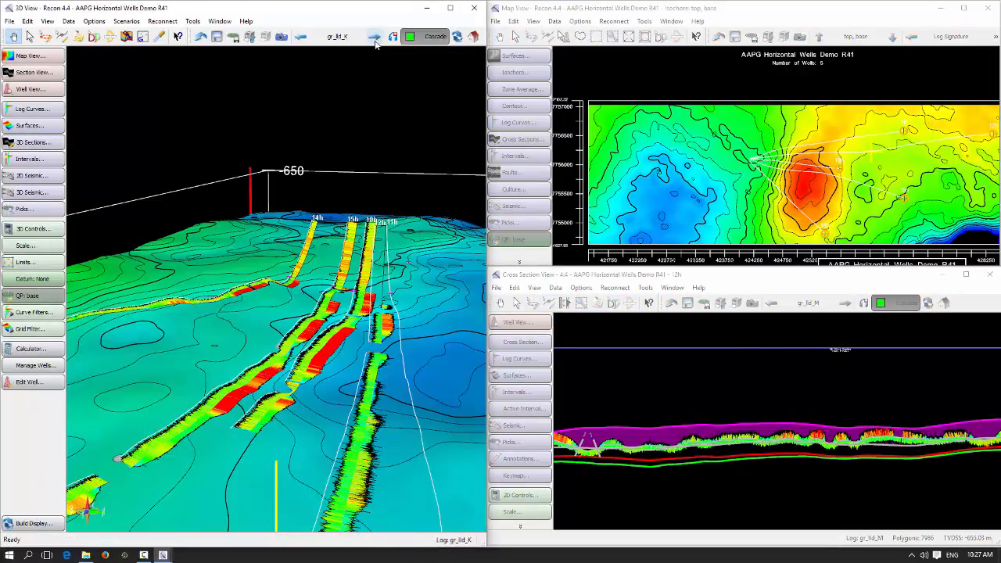
pyautogui.click(374, 39)
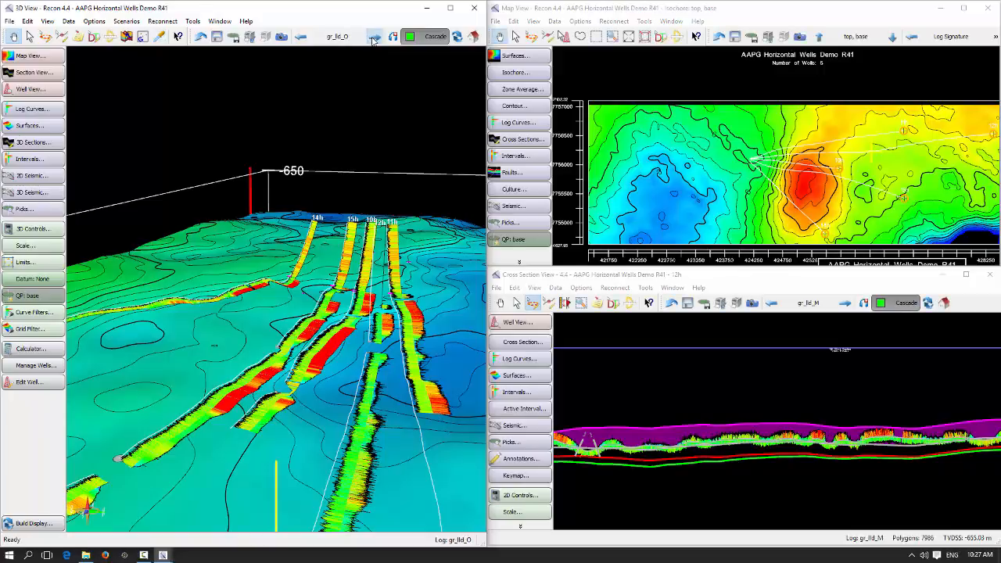
pyautogui.click(374, 39)
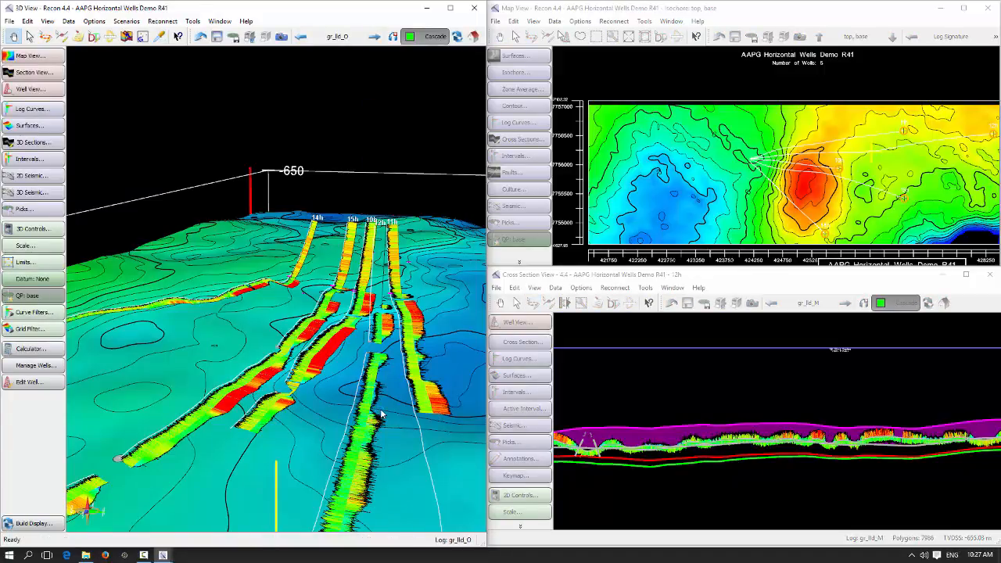
pyautogui.moveTo(382, 415); pyautogui.dragTo(331, 377)
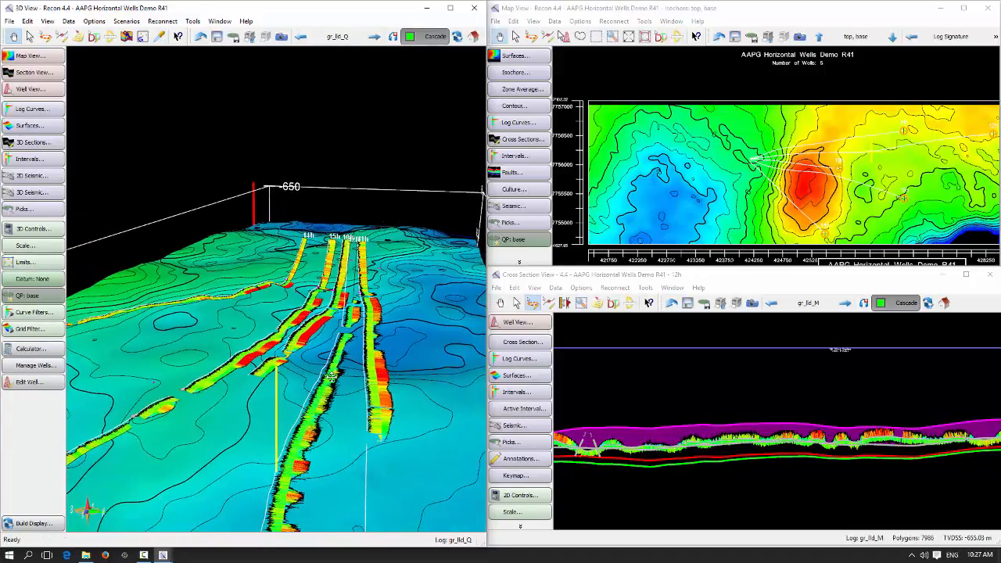
pyautogui.moveTo(422, 445); pyautogui.dragTo(335, 389)
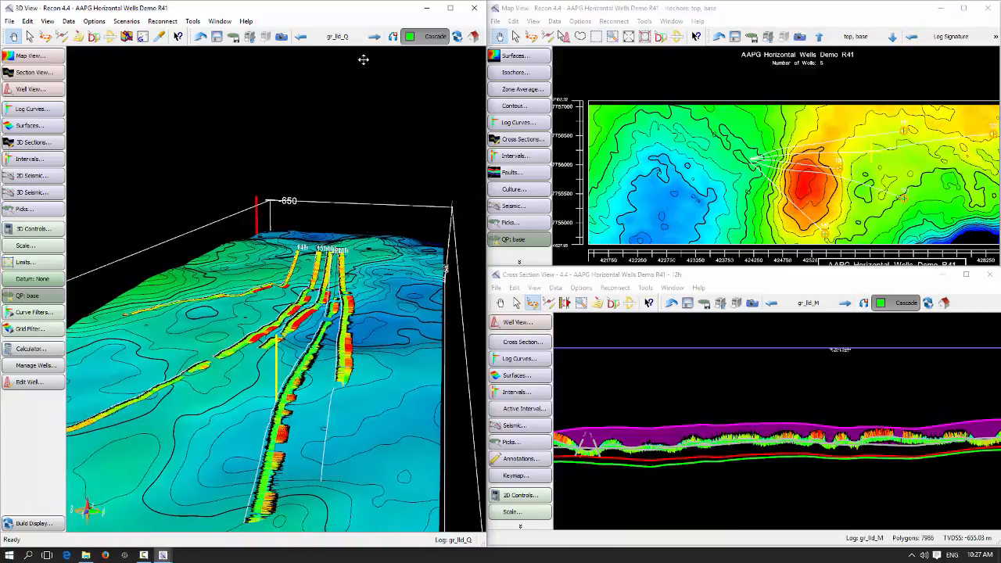
# Advance the 3D view's log display to gr_lld_U and switch the cross section view to section 11h.
pyautogui.click(373, 36)
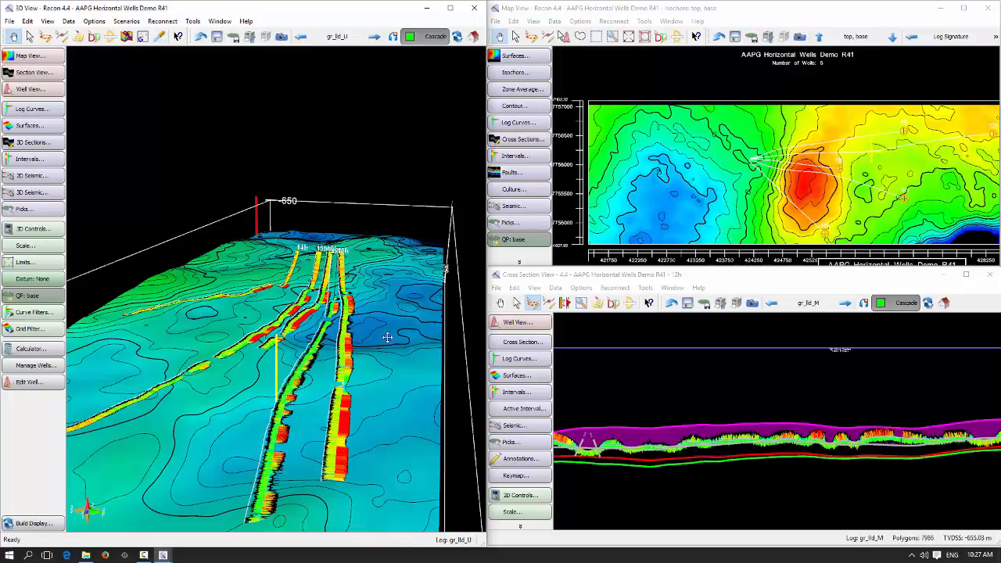
pyautogui.click(505, 344)
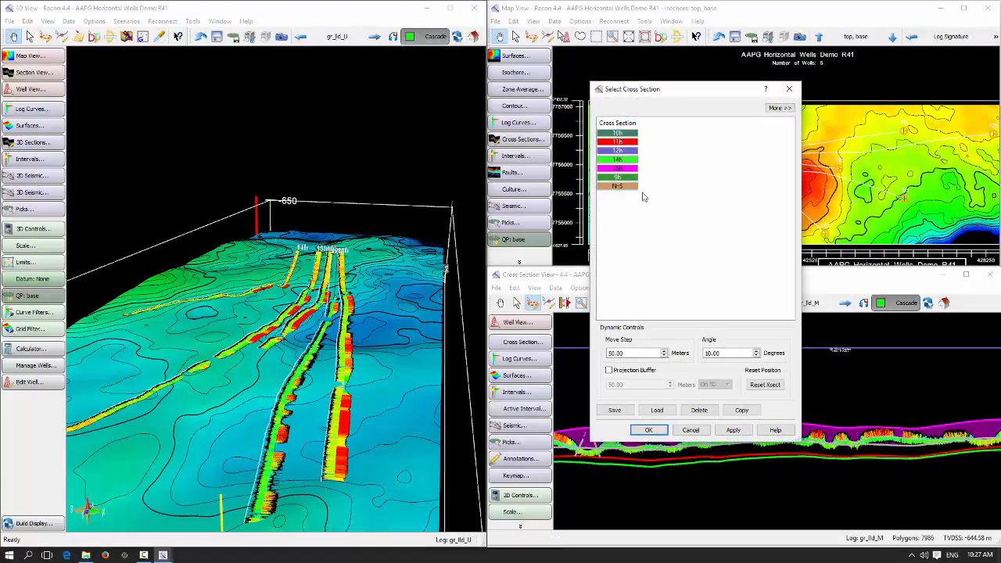
pyautogui.click(619, 143)
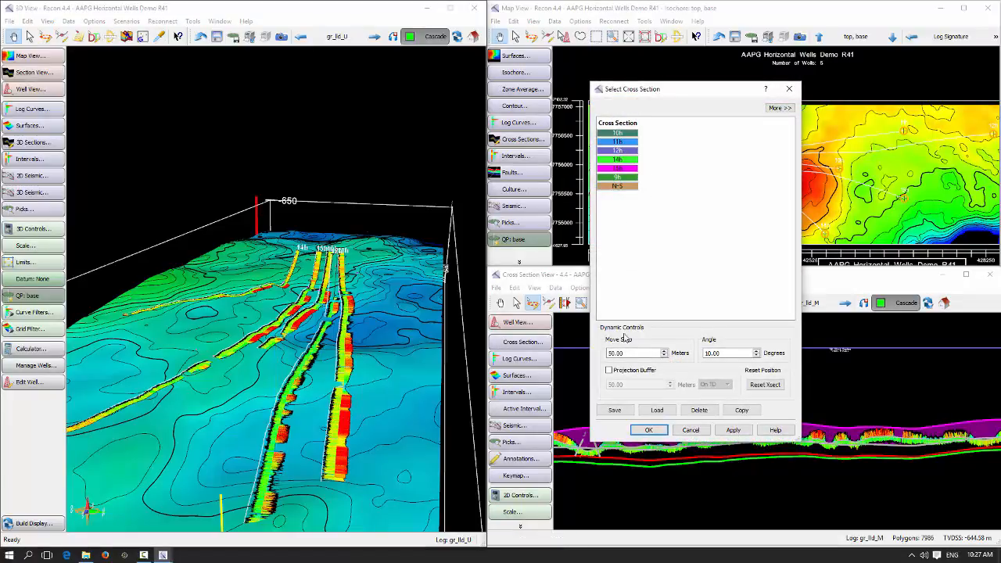
pyautogui.click(647, 431)
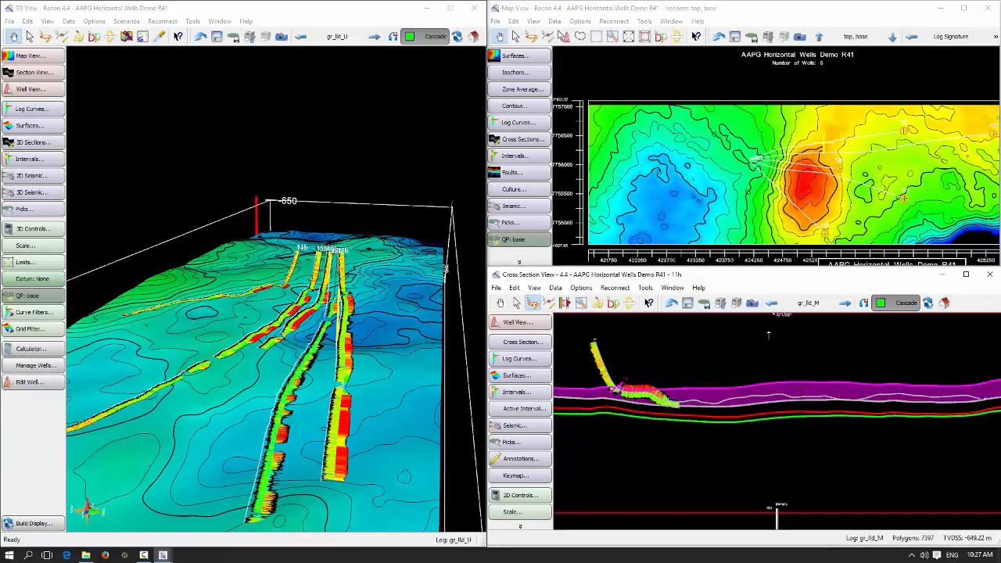
# Advance the cross section's log display from gr_lld_M to gr_lld_U, following well 11h to its end.
pyautogui.click(844, 305)
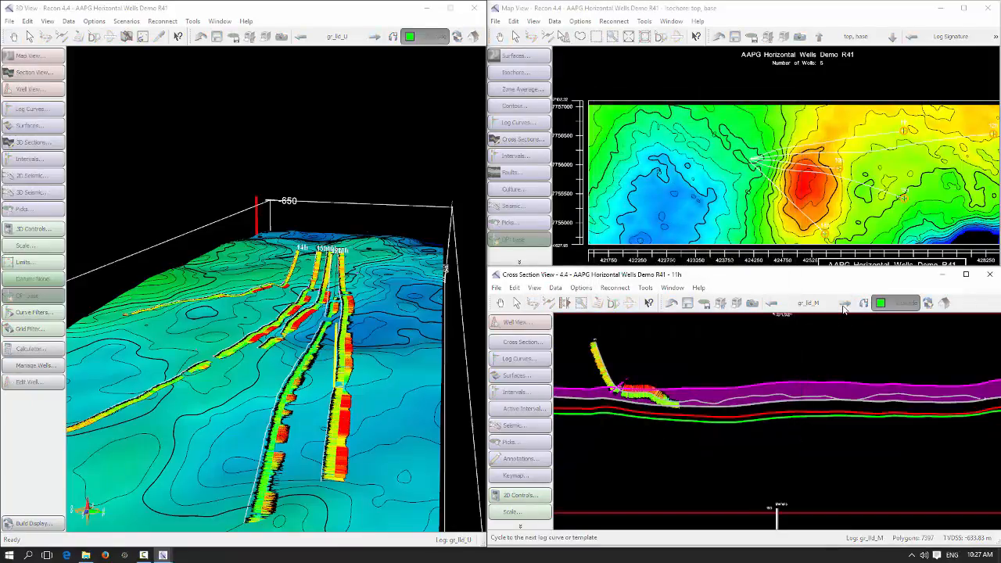
pyautogui.click(844, 304)
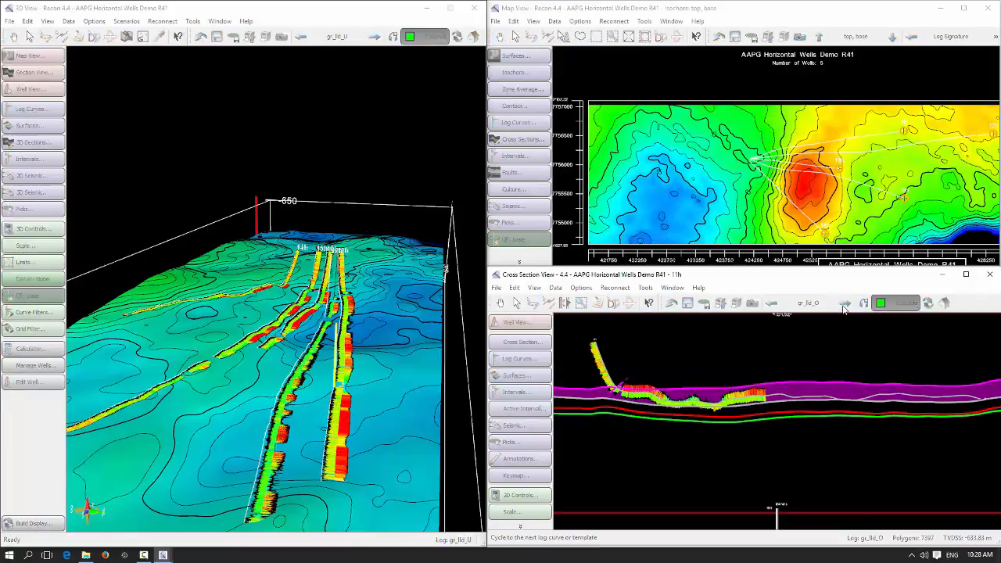
pyautogui.click(843, 306)
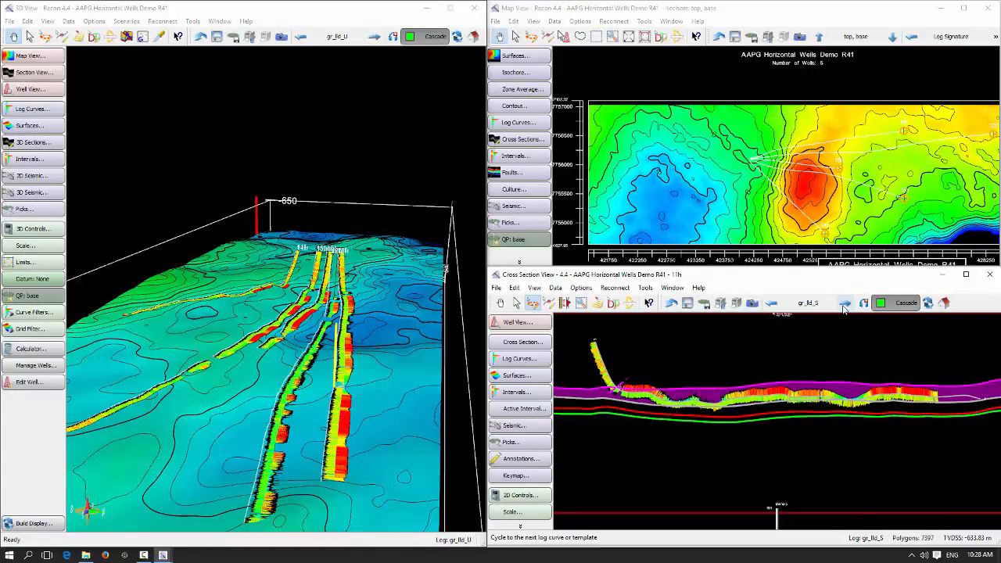
pyautogui.click(843, 305)
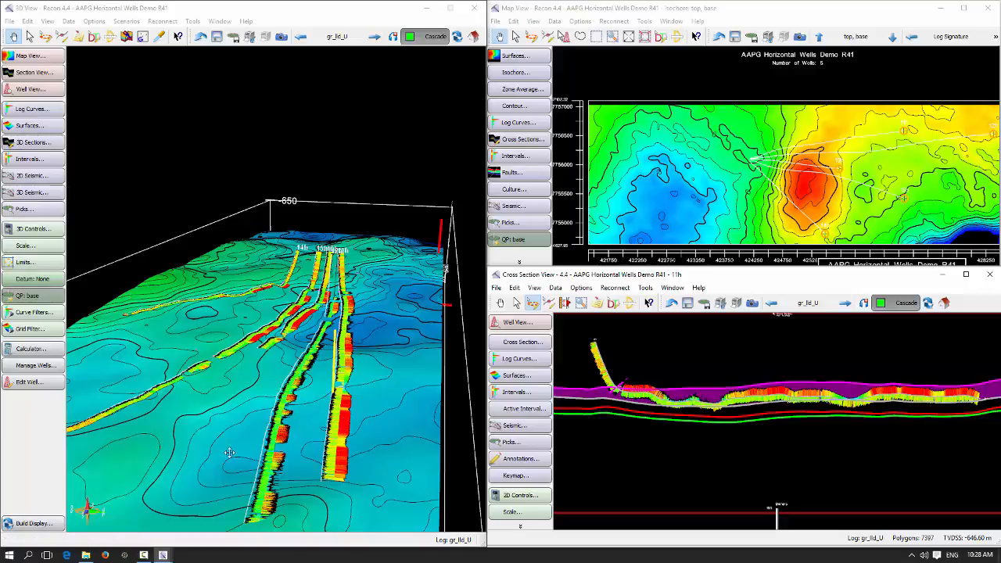
# Set up a zone average color overlay for the base framework surface using the W_LLD attribute log with TVT depth mode.
pyautogui.click(29, 125)
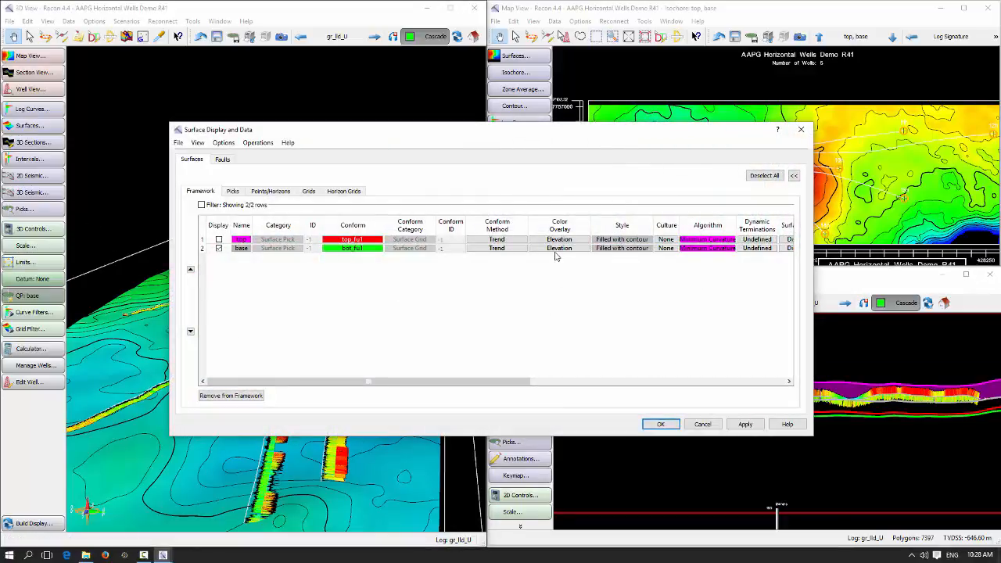
pyautogui.click(558, 252)
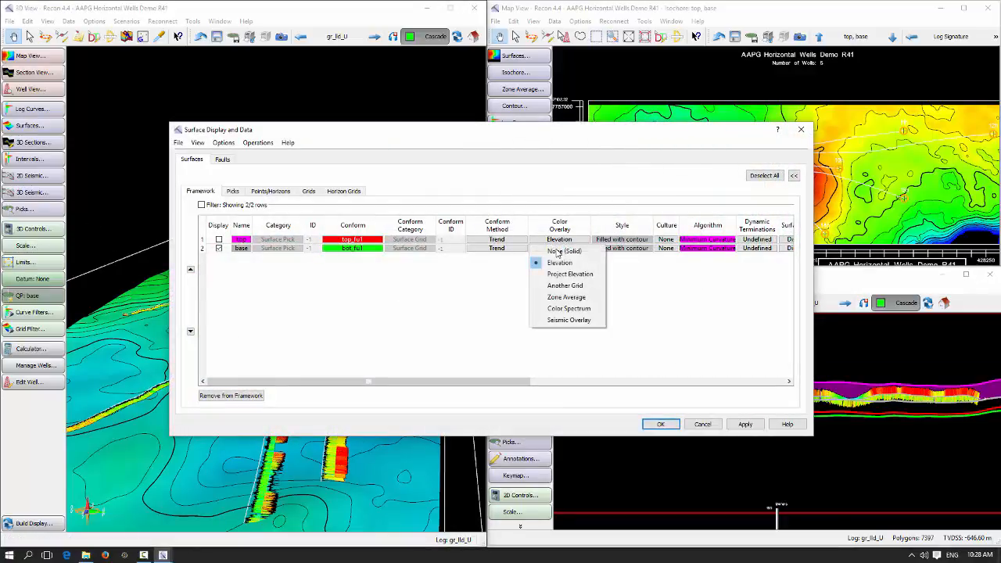
pyautogui.click(564, 299)
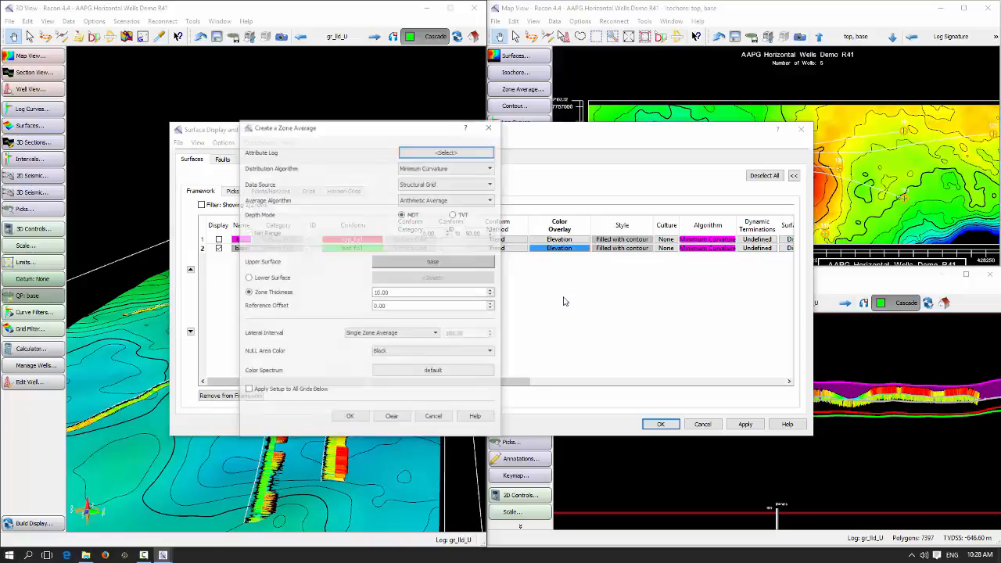
pyautogui.click(445, 151)
pyautogui.moveTo(440, 219); pyautogui.dragTo(440, 329)
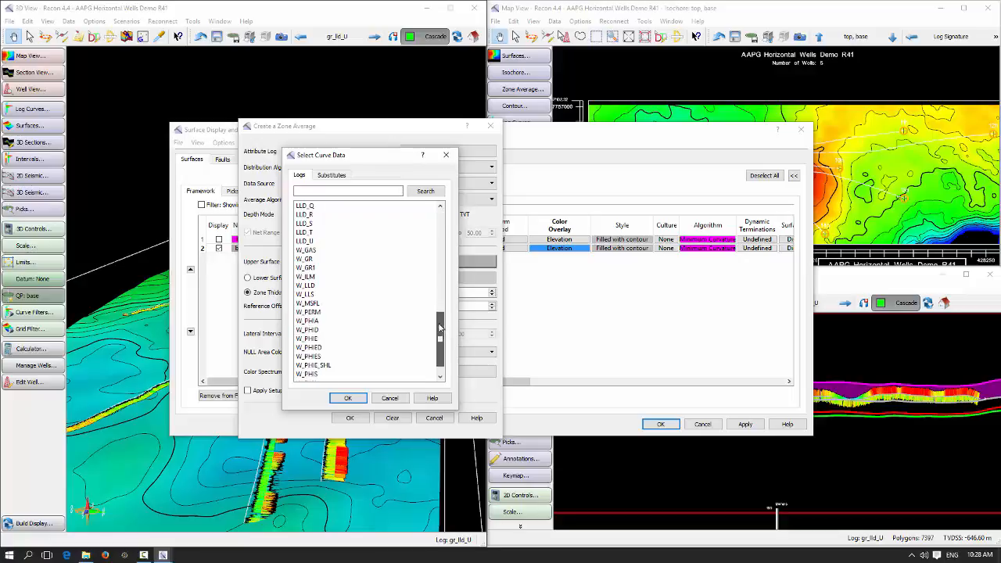
pyautogui.doubleClick(365, 286)
pyautogui.click(412, 292)
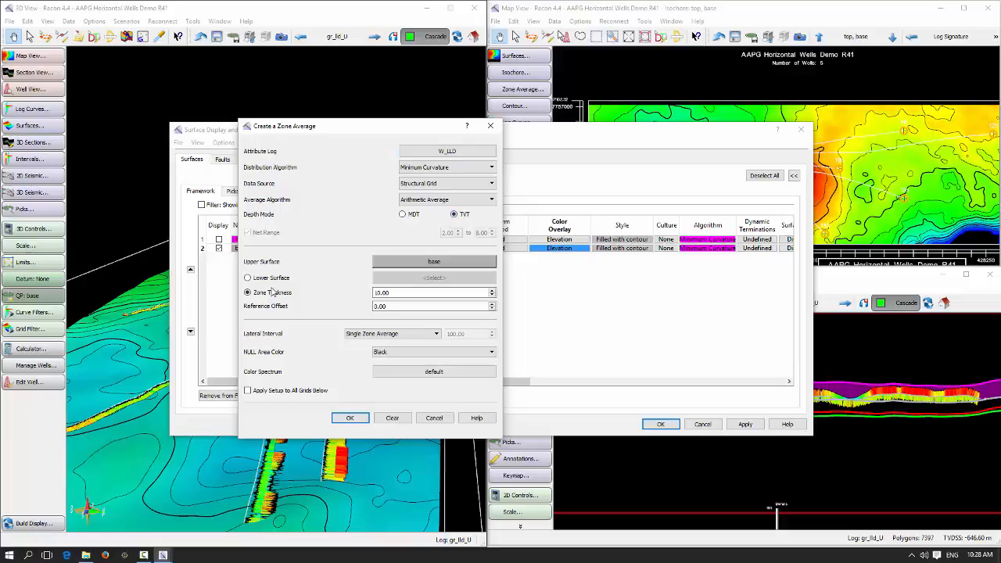
# Bound the zone average by top as upper surface and base as lower surface, and apply the overlay to the 3D view.
pyautogui.click(390, 262)
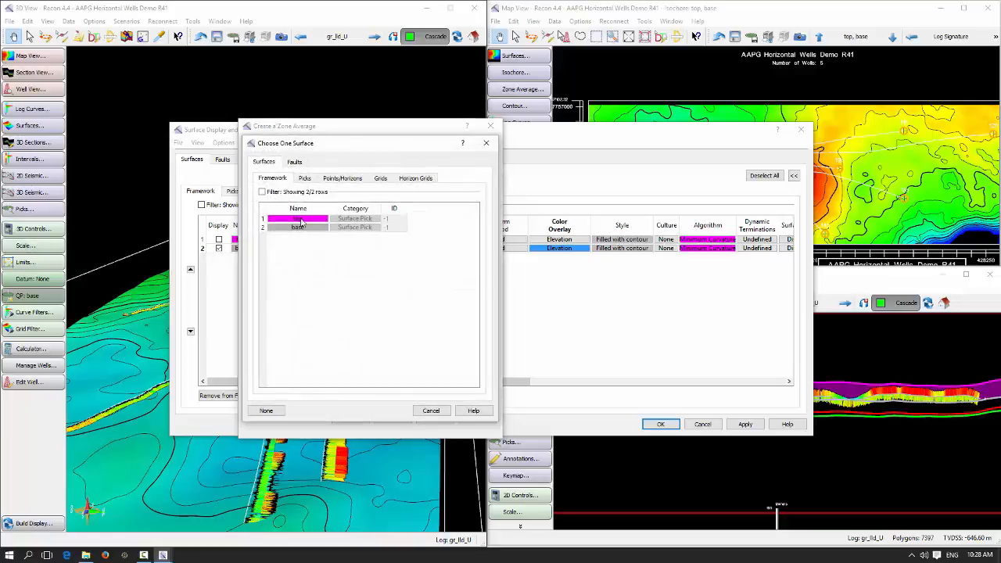
pyautogui.doubleClick(301, 222)
pyautogui.click(266, 279)
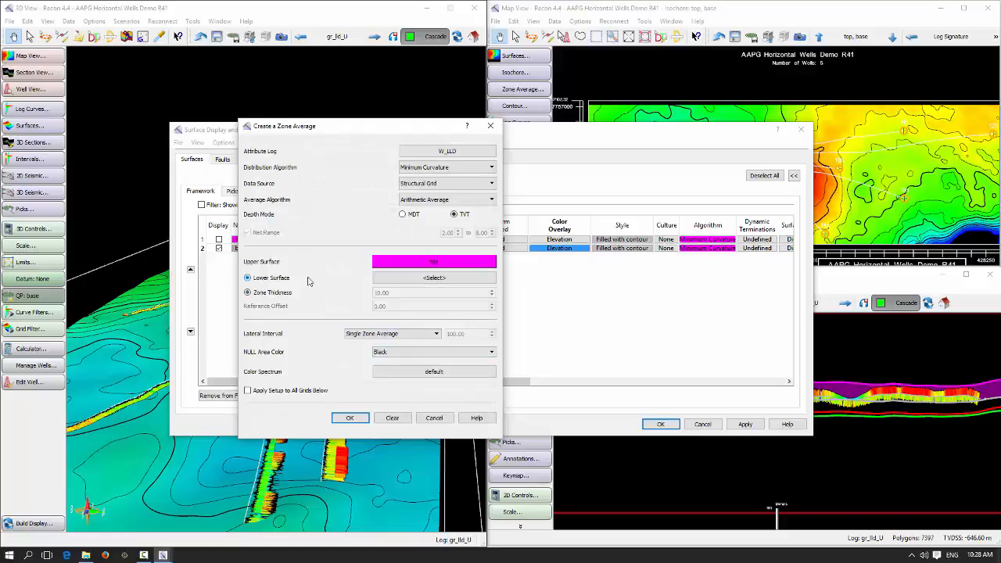
pyautogui.click(395, 278)
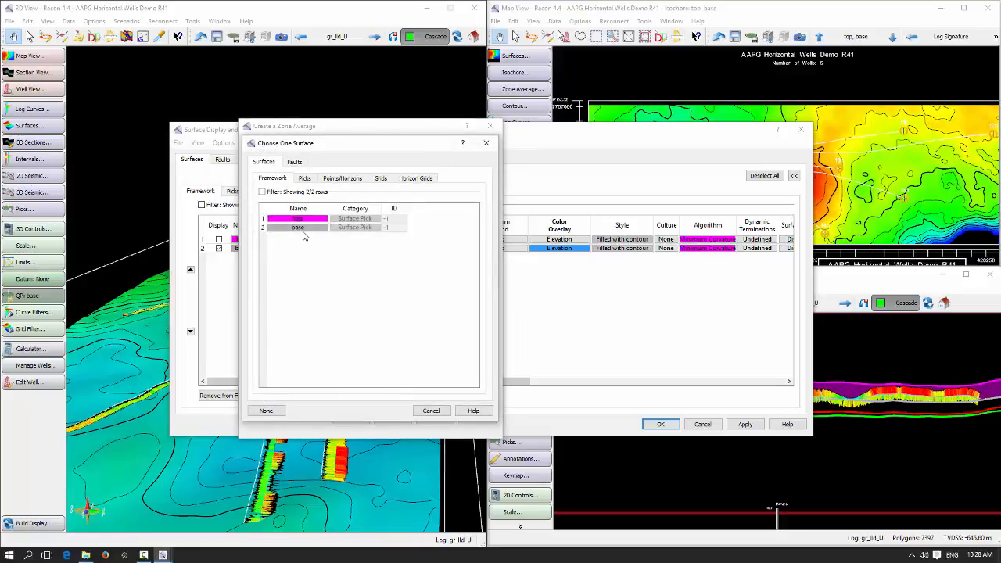
pyautogui.doubleClick(302, 228)
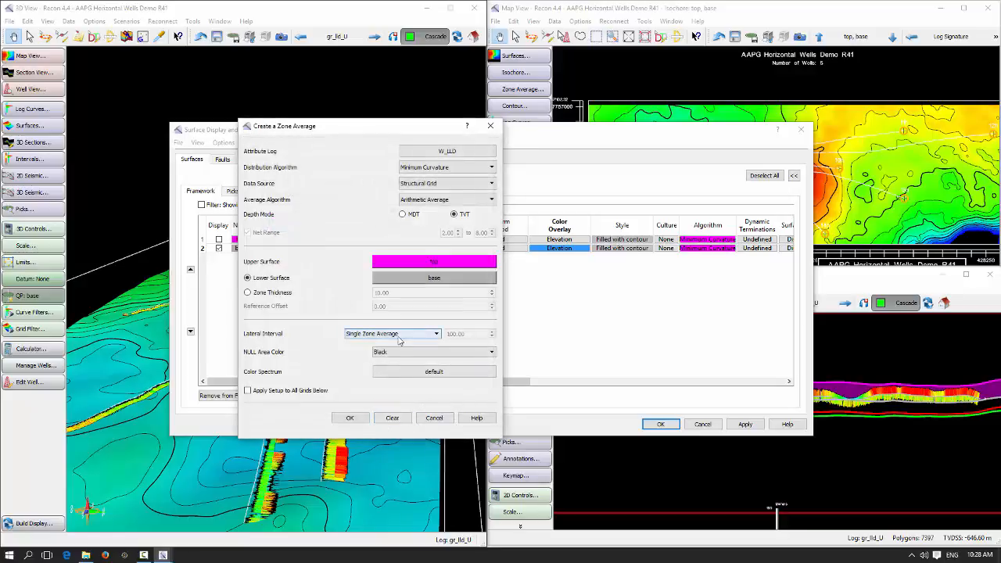
pyautogui.click(351, 418)
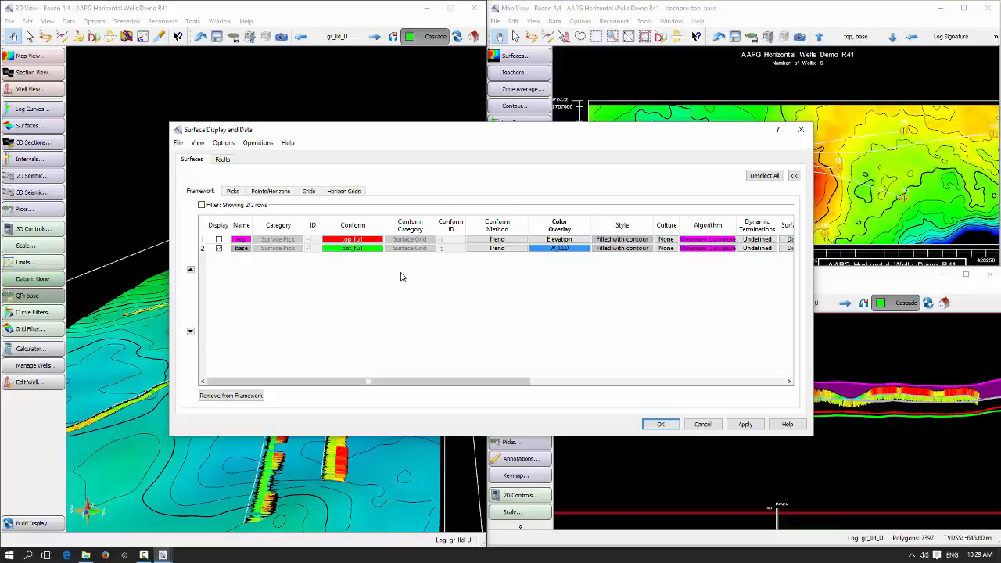
pyautogui.click(658, 426)
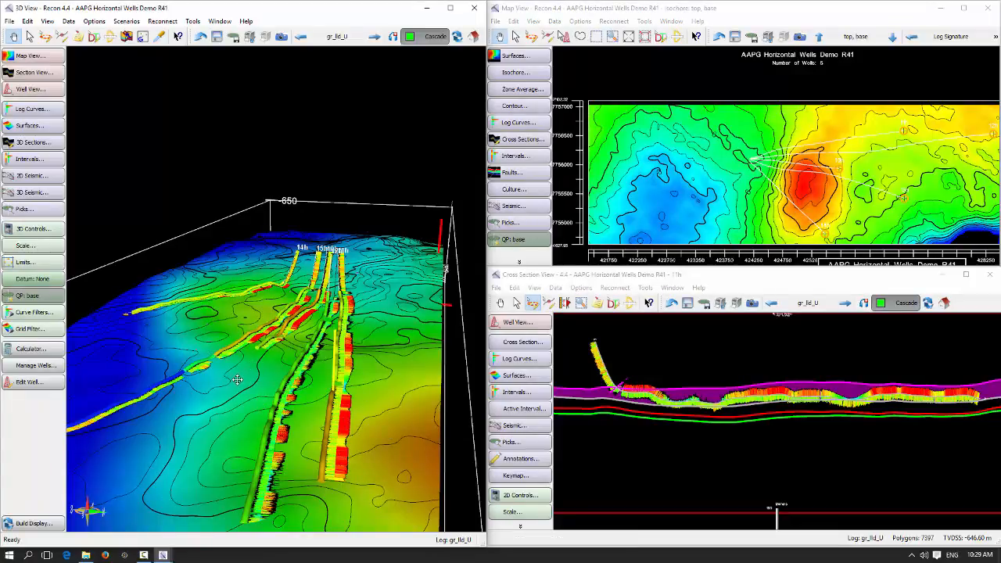
# Examine the W_LLD zone average colors on the base surface against the log curves along the horizontal wells from several angles.
pyautogui.moveTo(245, 369); pyautogui.dragTo(237, 482)
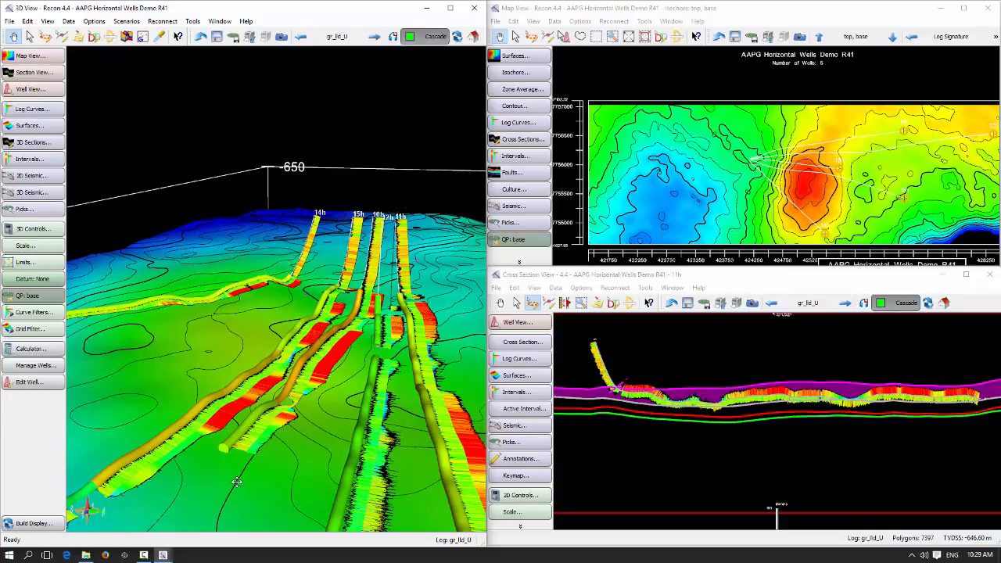
pyautogui.moveTo(236, 481)
pyautogui.mouseDown()
pyautogui.moveTo(259, 447)
pyautogui.moveTo(256, 427)
pyautogui.moveTo(370, 468)
pyautogui.moveTo(383, 488)
pyautogui.moveTo(356, 459)
pyautogui.moveTo(403, 486)
pyautogui.moveTo(361, 450)
pyautogui.moveTo(348, 401)
pyautogui.mouseUp()
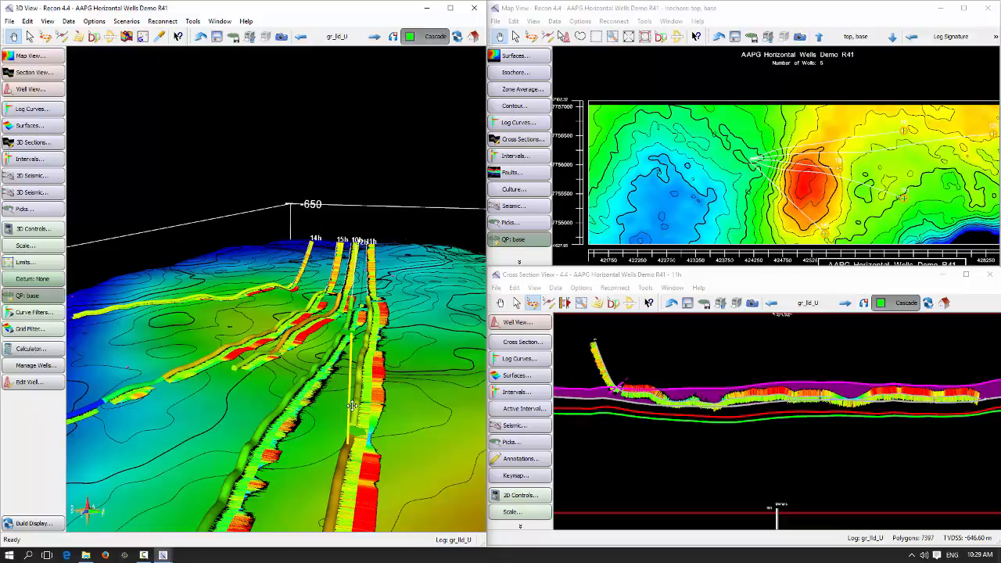
pyautogui.moveTo(375, 412); pyautogui.dragTo(373, 392)
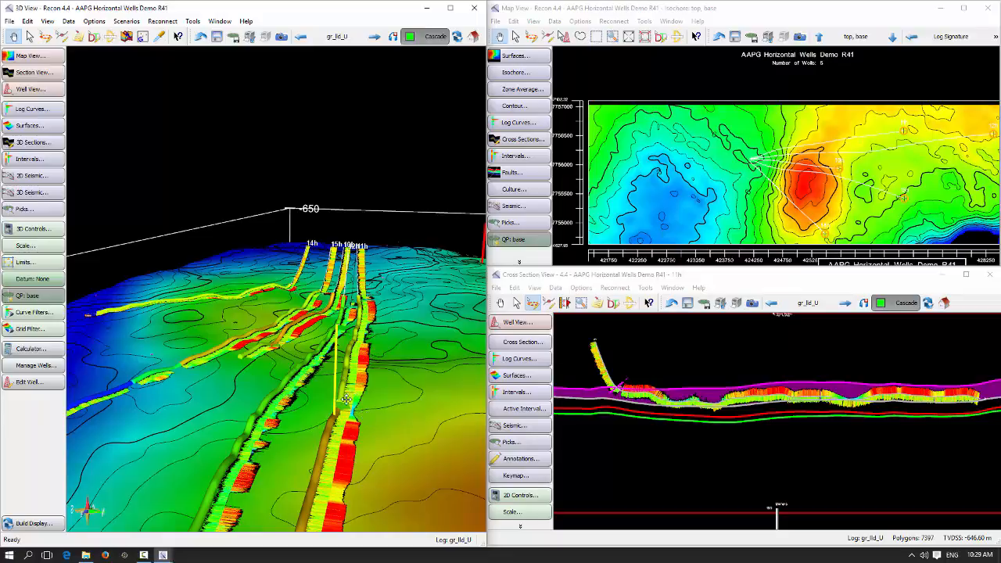
pyautogui.moveTo(364, 426)
pyautogui.mouseDown()
pyautogui.moveTo(378, 367)
pyautogui.moveTo(317, 234)
pyautogui.moveTo(306, 136)
pyautogui.moveTo(306, 449)
pyautogui.moveTo(303, 372)
pyautogui.mouseUp()
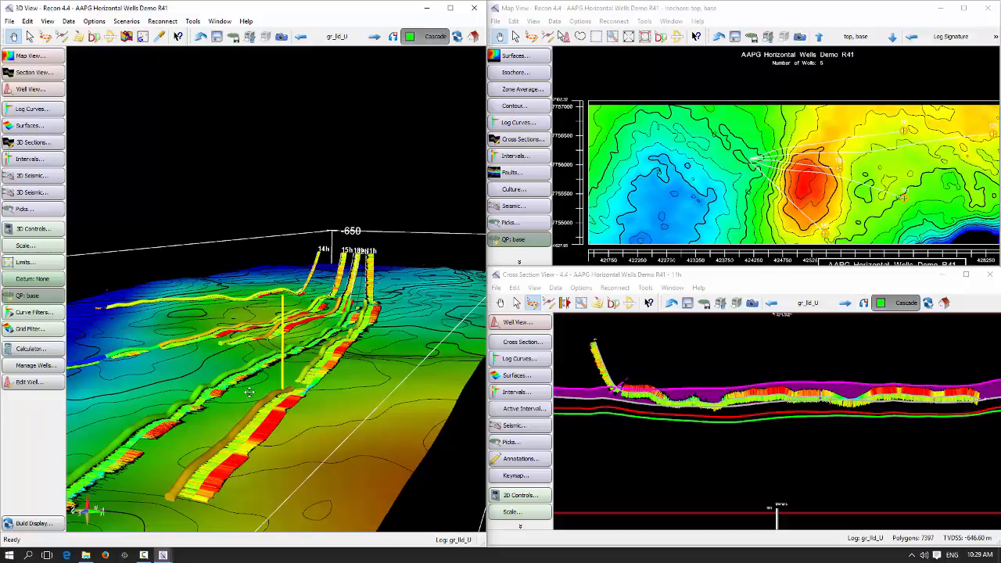
pyautogui.moveTo(181, 391)
pyautogui.mouseDown()
pyautogui.moveTo(181, 325)
pyautogui.moveTo(218, 382)
pyautogui.moveTo(290, 440)
pyautogui.moveTo(287, 378)
pyautogui.moveTo(234, 414)
pyautogui.moveTo(282, 442)
pyautogui.moveTo(280, 453)
pyautogui.moveTo(234, 406)
pyautogui.moveTo(279, 407)
pyautogui.moveTo(247, 447)
pyautogui.moveTo(311, 479)
pyautogui.moveTo(289, 438)
pyautogui.moveTo(275, 433)
pyautogui.moveTo(275, 454)
pyautogui.mouseUp()
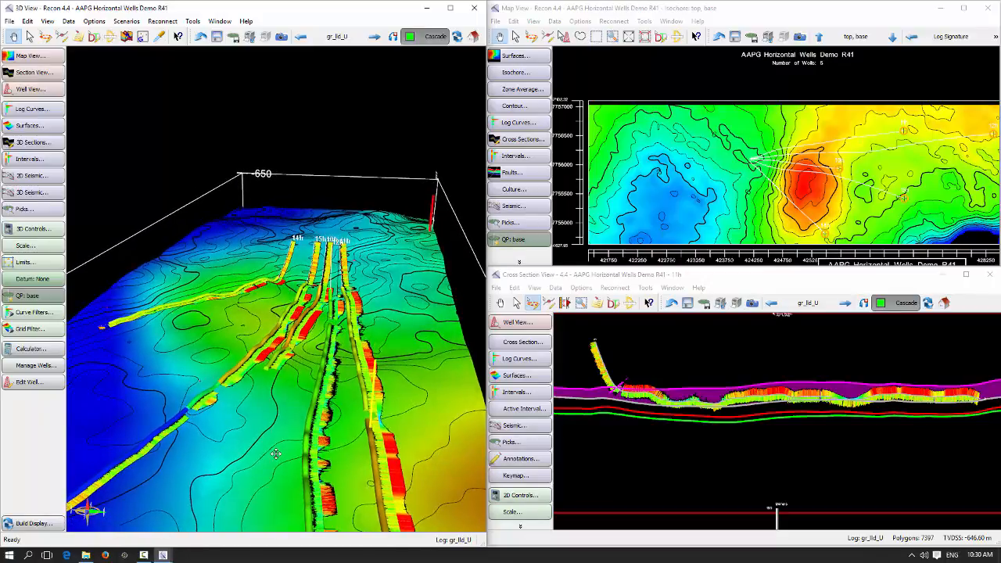
# Change the base surface's W_LLD zone average to an MD lateral interval of 50 and apply it.
pyautogui.click(31, 127)
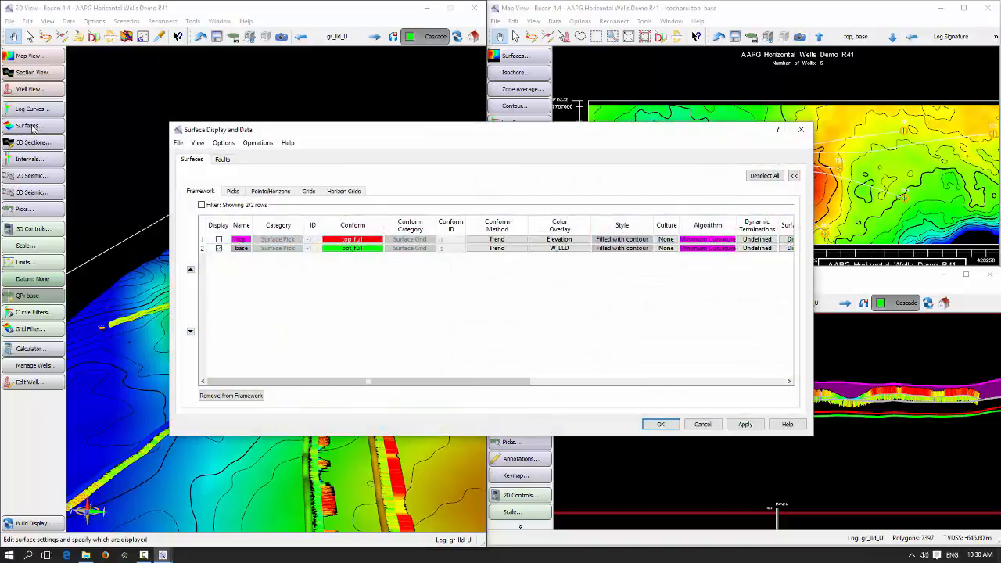
pyautogui.rightClick(531, 247)
pyautogui.click(551, 297)
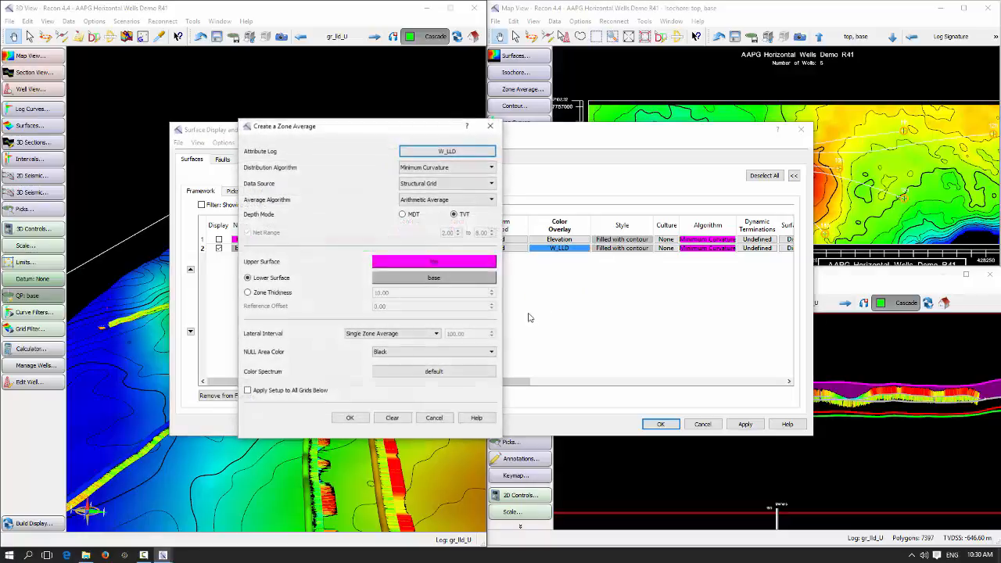
pyautogui.click(376, 335)
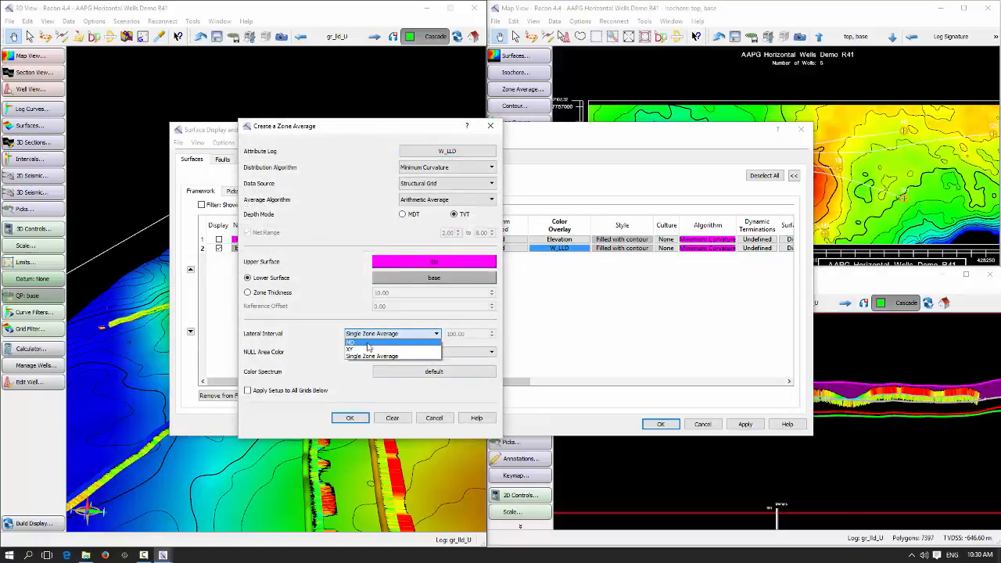
pyautogui.click(368, 343)
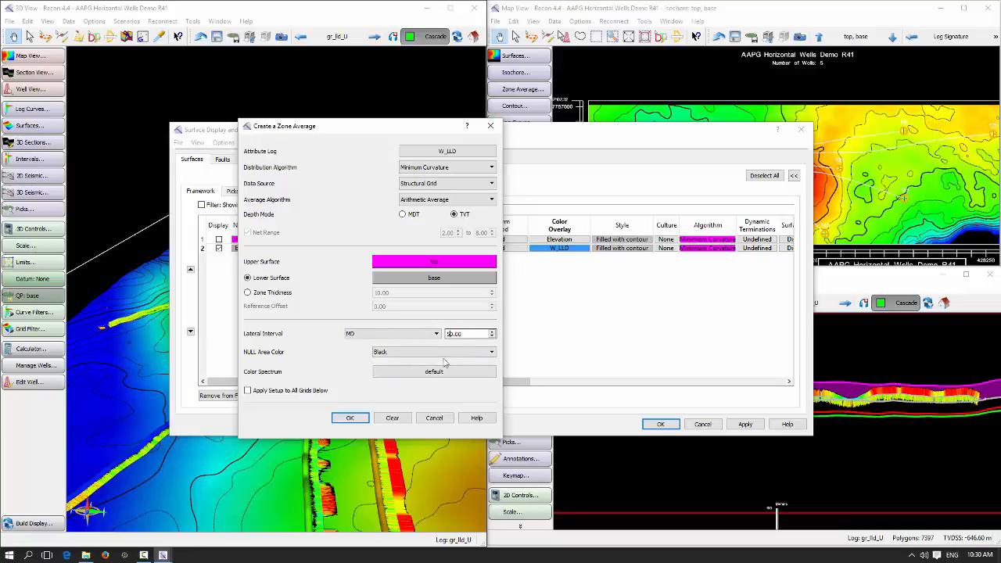
pyautogui.click(350, 417)
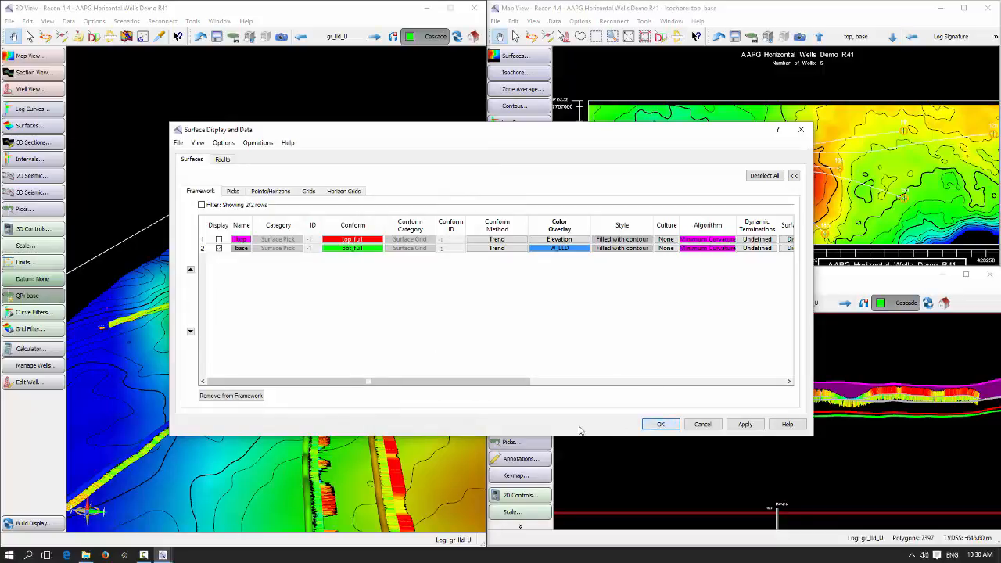
pyautogui.click(661, 424)
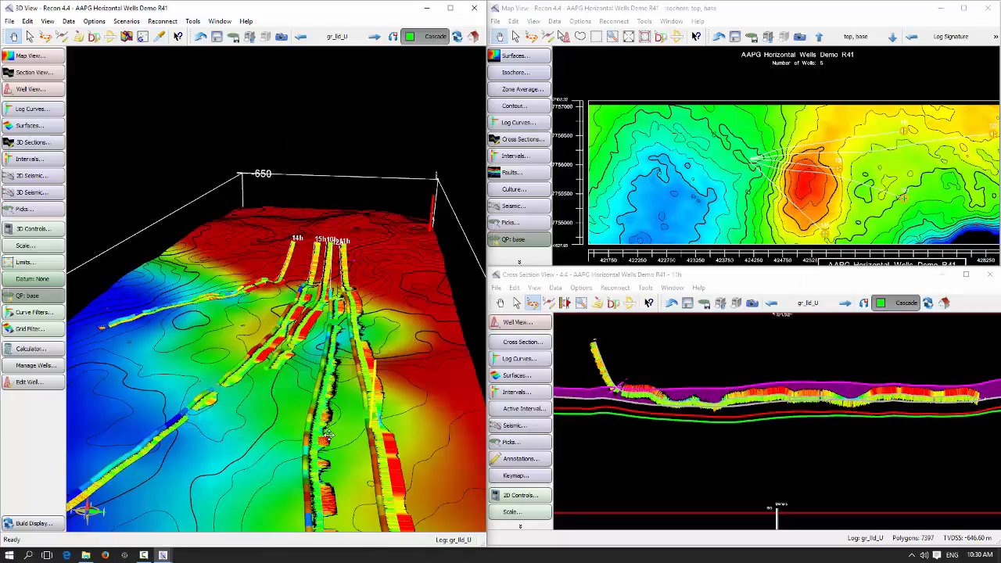
# Place the base zone average color legend in the 3D view and query a zone average segment along well 15h.
pyautogui.moveTo(340, 422); pyautogui.dragTo(341, 451)
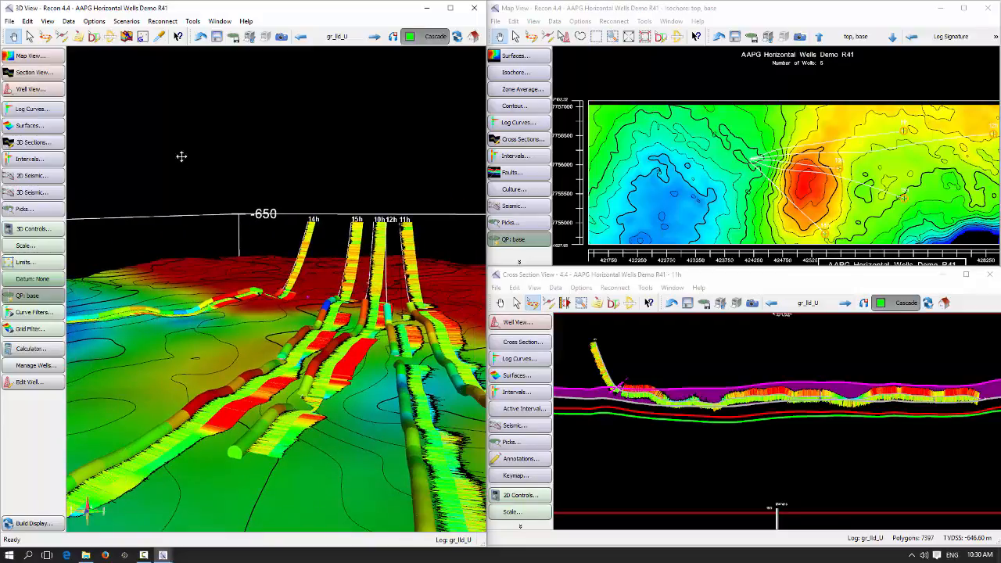
pyautogui.click(160, 36)
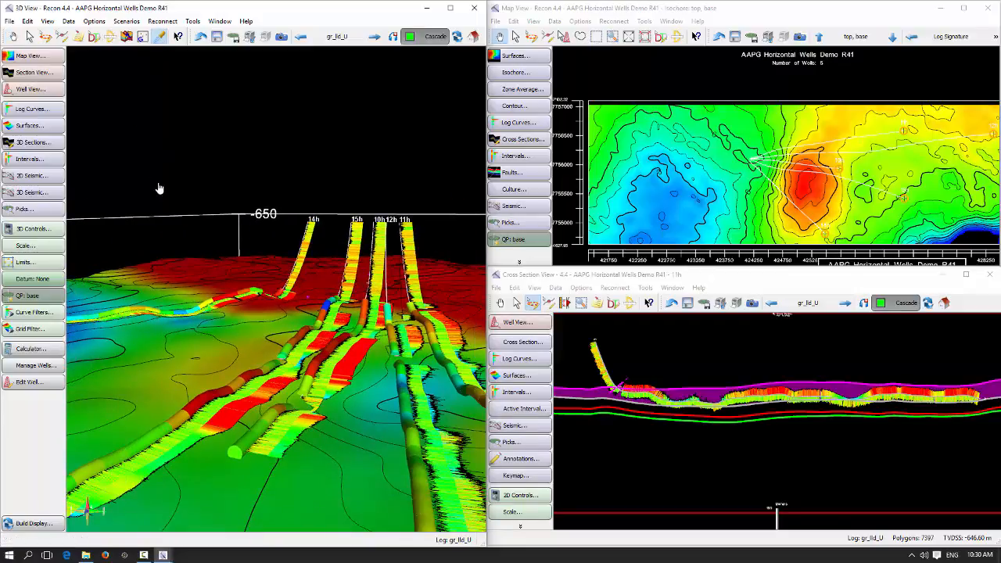
pyautogui.click(186, 348)
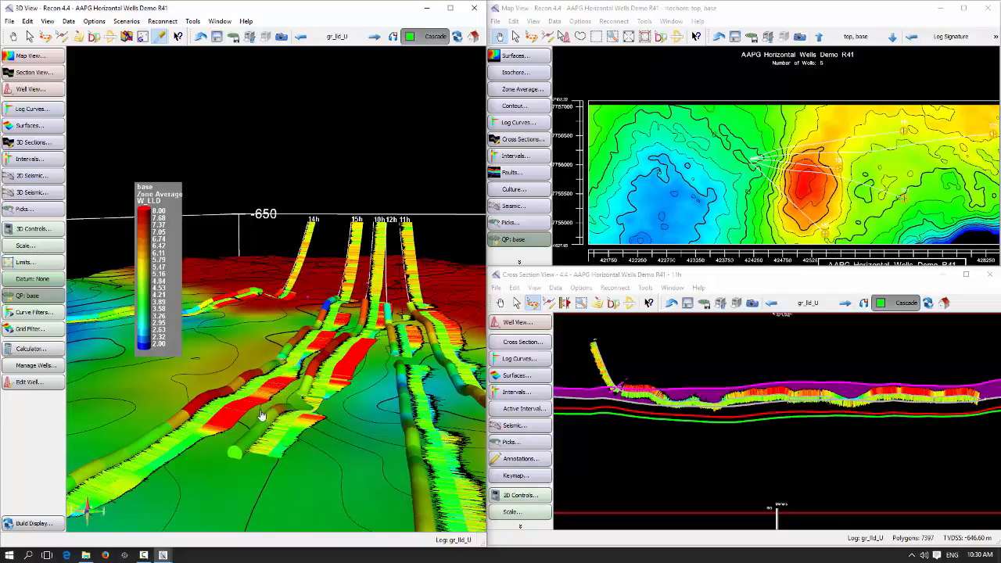
pyautogui.click(29, 36)
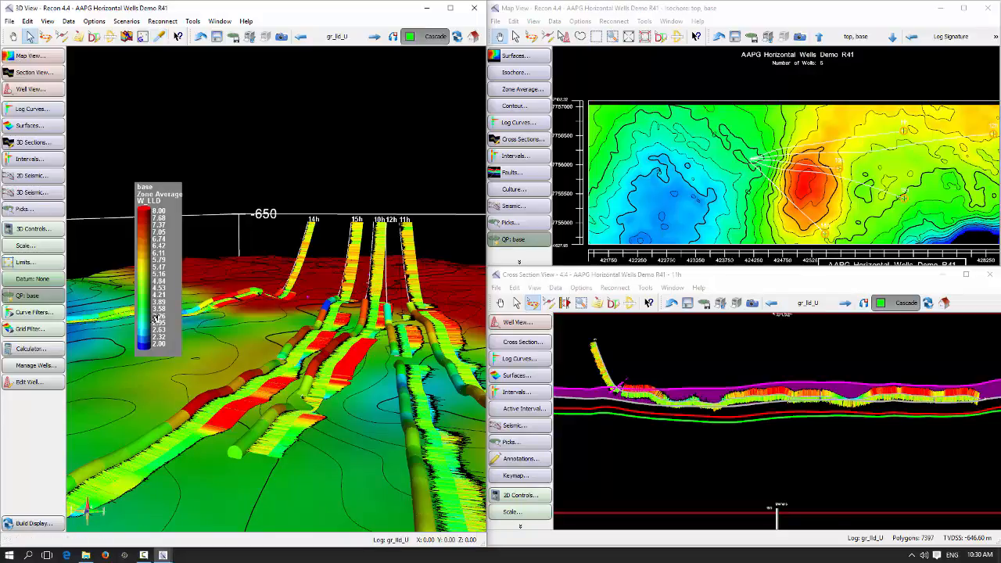
pyautogui.click(179, 424)
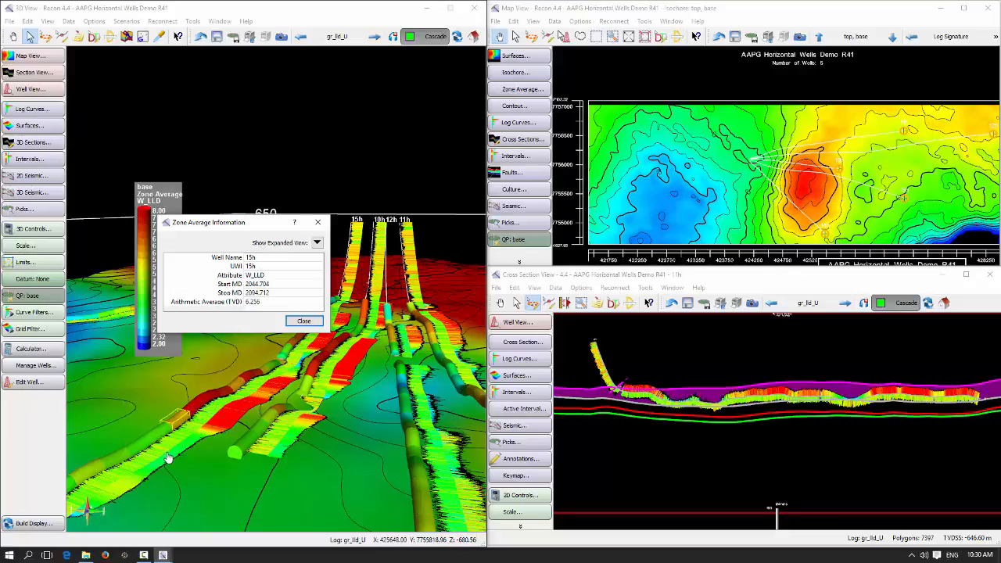
# Close the zone average information and apply a grid filter on the base surface using its W_LLD zone average, from 2.00 to 8.00.
pyautogui.click(310, 323)
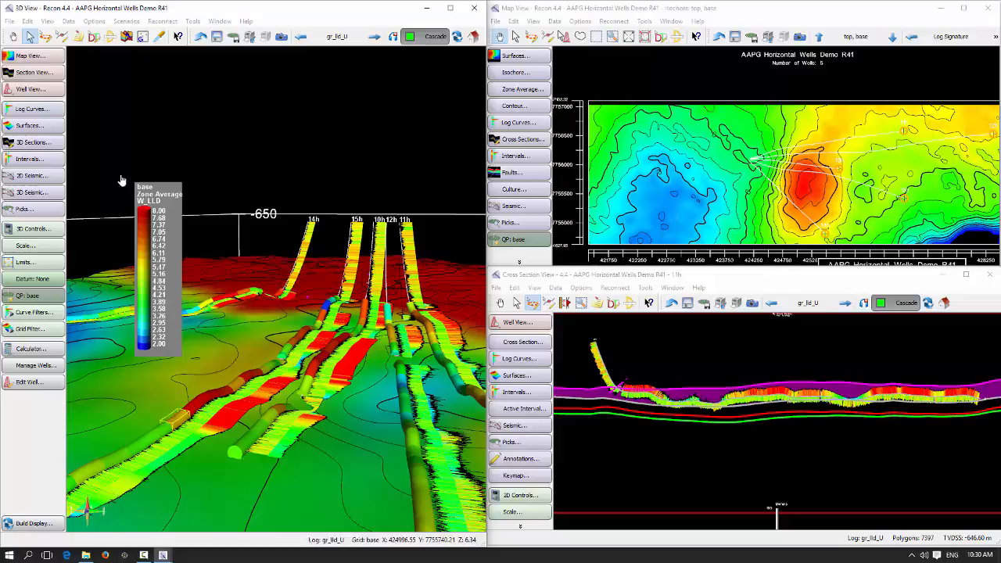
pyautogui.click(13, 35)
pyautogui.moveTo(327, 410); pyautogui.dragTo(324, 368)
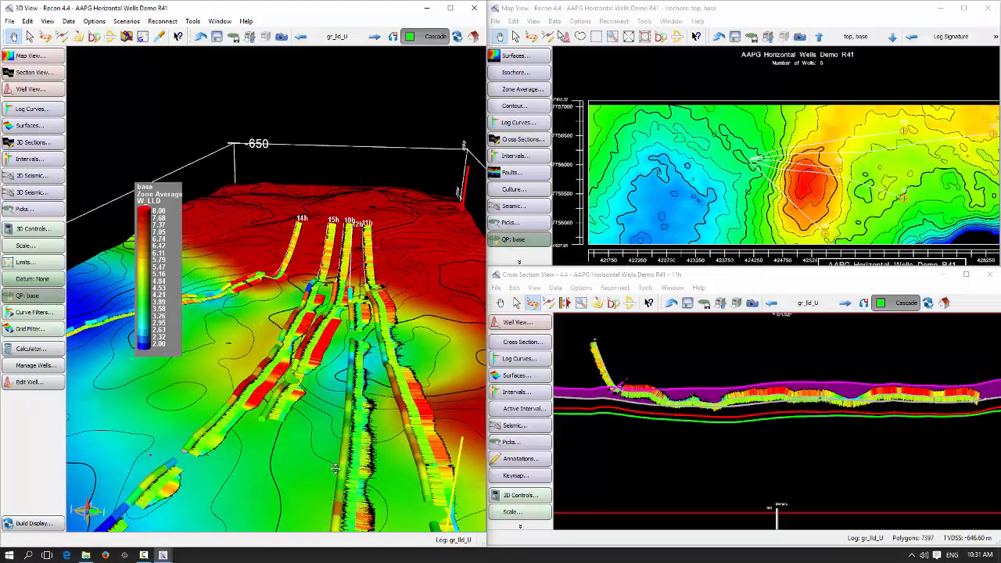
pyautogui.moveTo(335, 462); pyautogui.dragTo(342, 367)
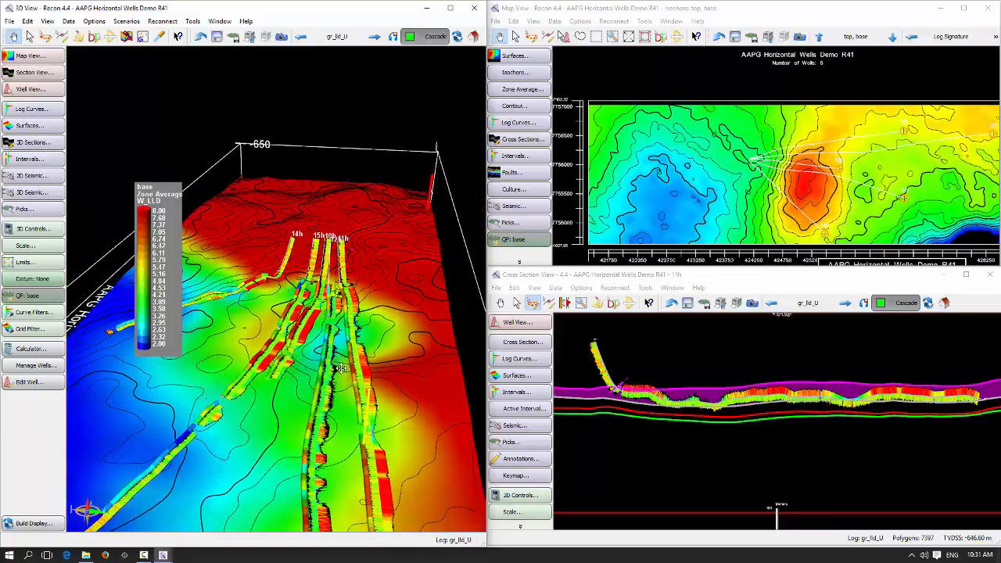
pyautogui.click(35, 331)
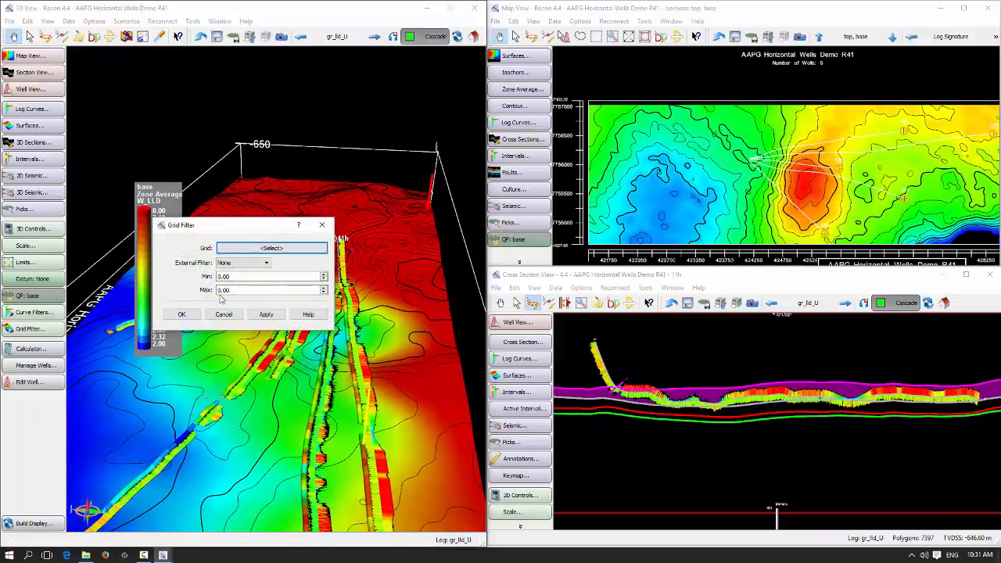
pyautogui.click(291, 244)
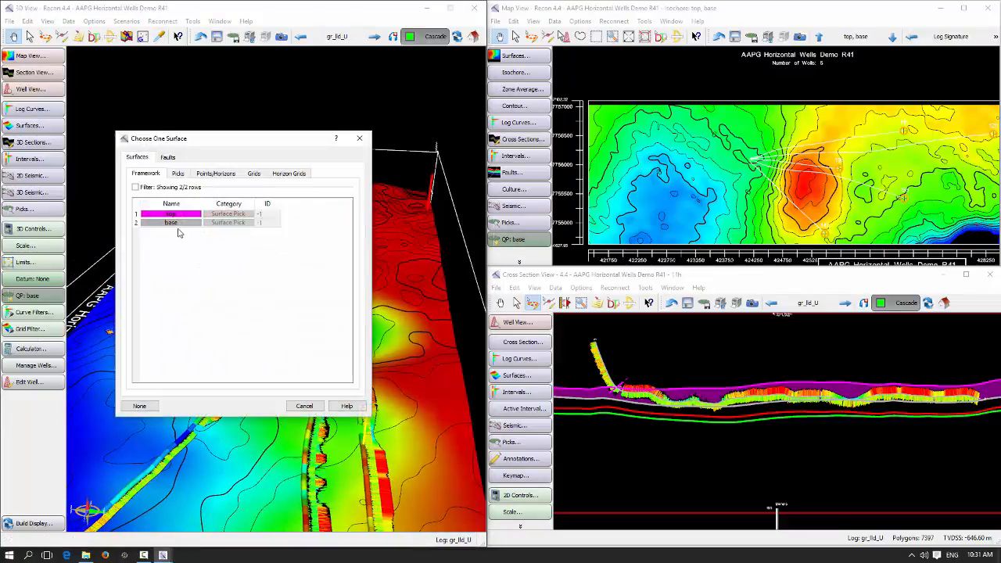
pyautogui.doubleClick(178, 223)
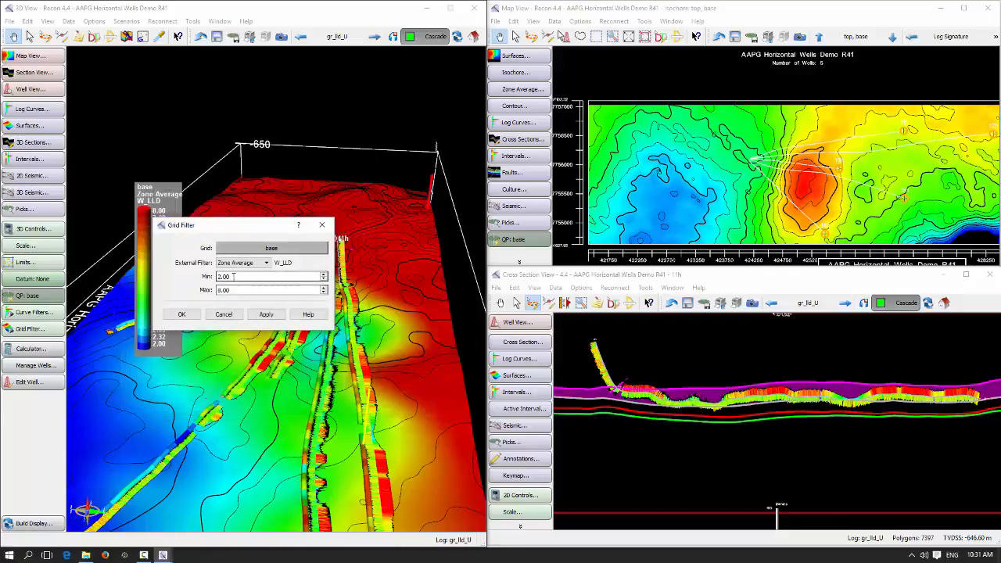
pyautogui.click(183, 314)
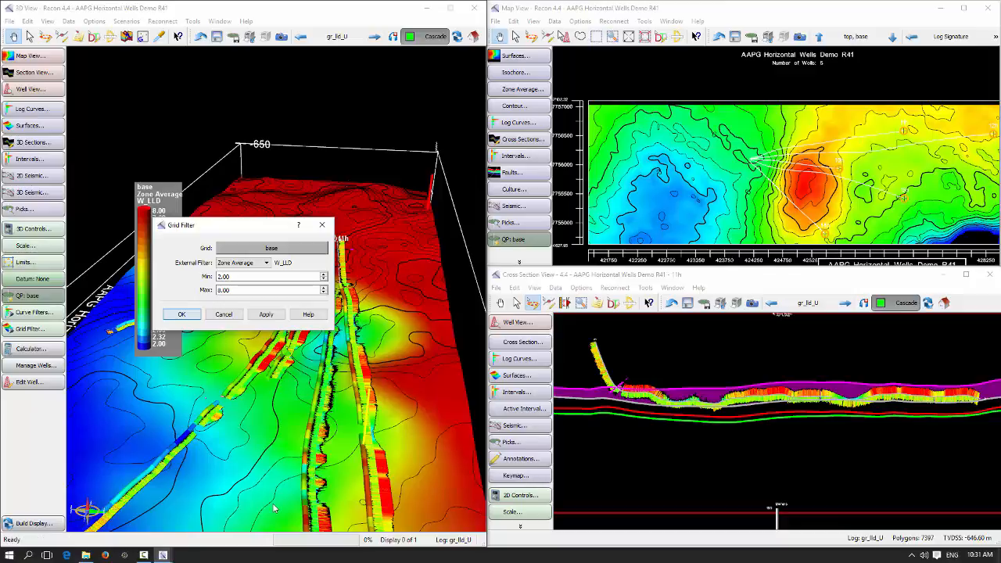
# Examine the filtered base surface's extent and zone average colors around the horizontal wells from several angles in the 3D view.
pyautogui.moveTo(241, 460); pyautogui.dragTo(346, 413)
pyautogui.moveTo(323, 457); pyautogui.dragTo(300, 388)
pyautogui.moveTo(414, 524); pyautogui.dragTo(295, 438)
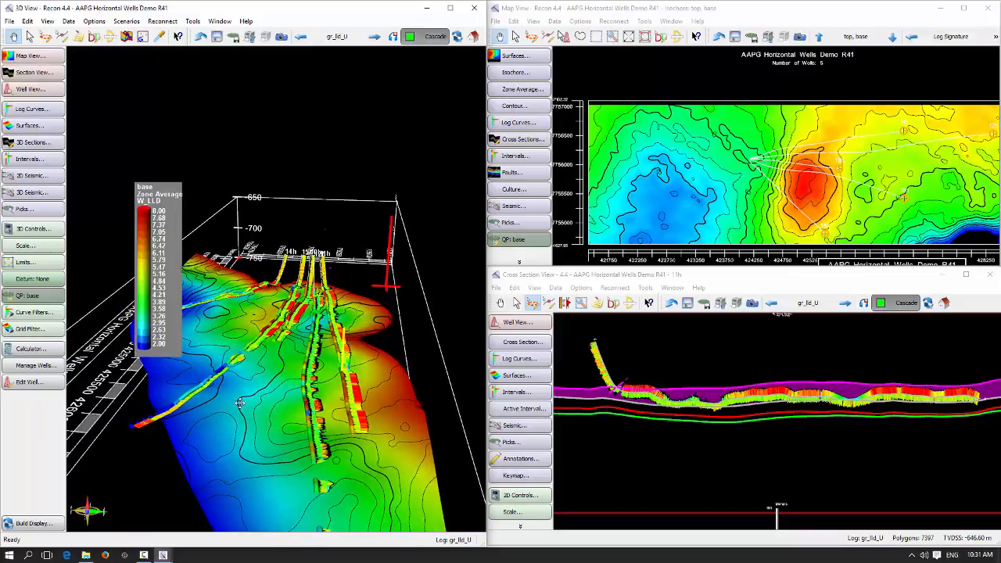
pyautogui.moveTo(243, 402); pyautogui.dragTo(255, 481)
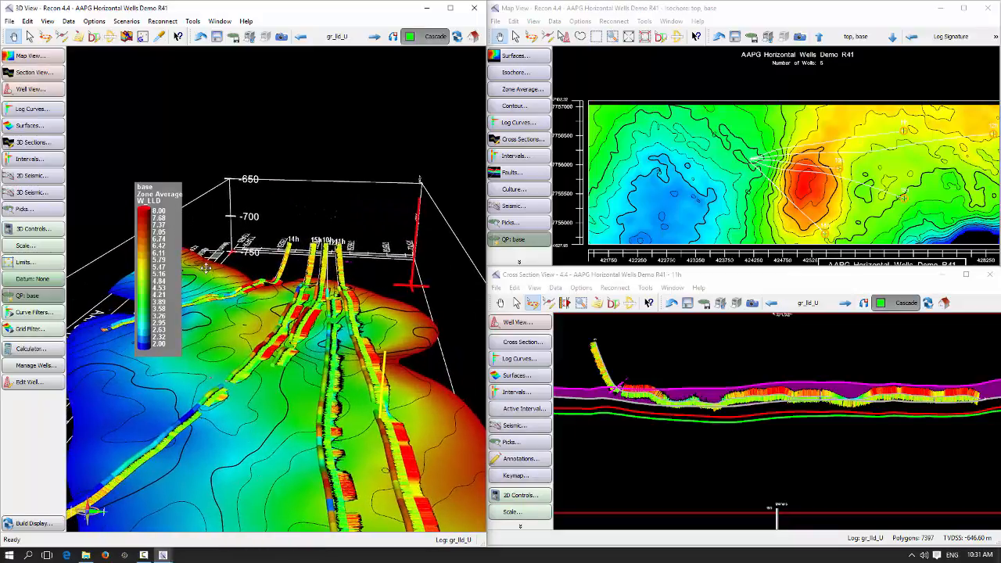
pyautogui.moveTo(260, 412); pyautogui.dragTo(263, 384)
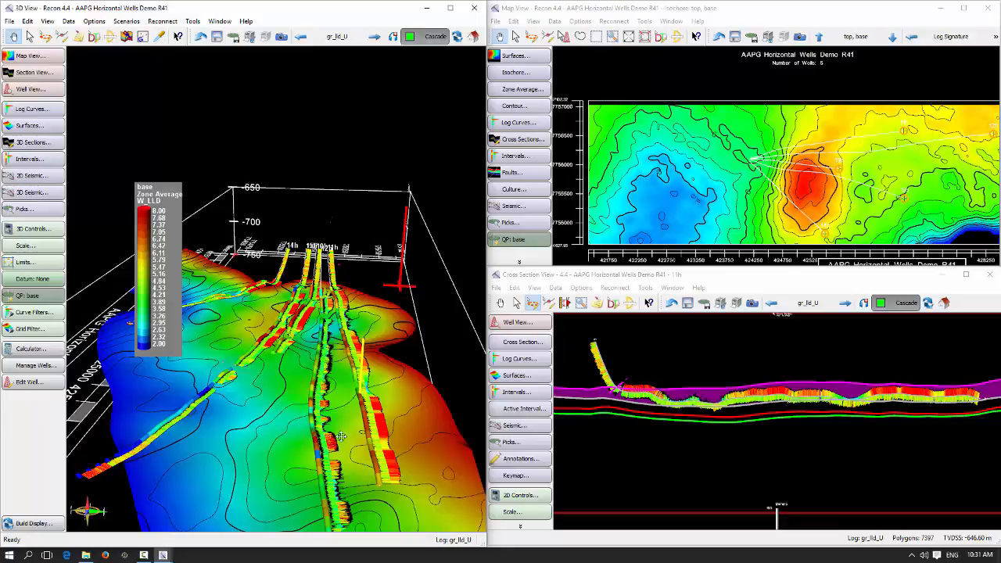
pyautogui.moveTo(365, 434); pyautogui.dragTo(280, 420)
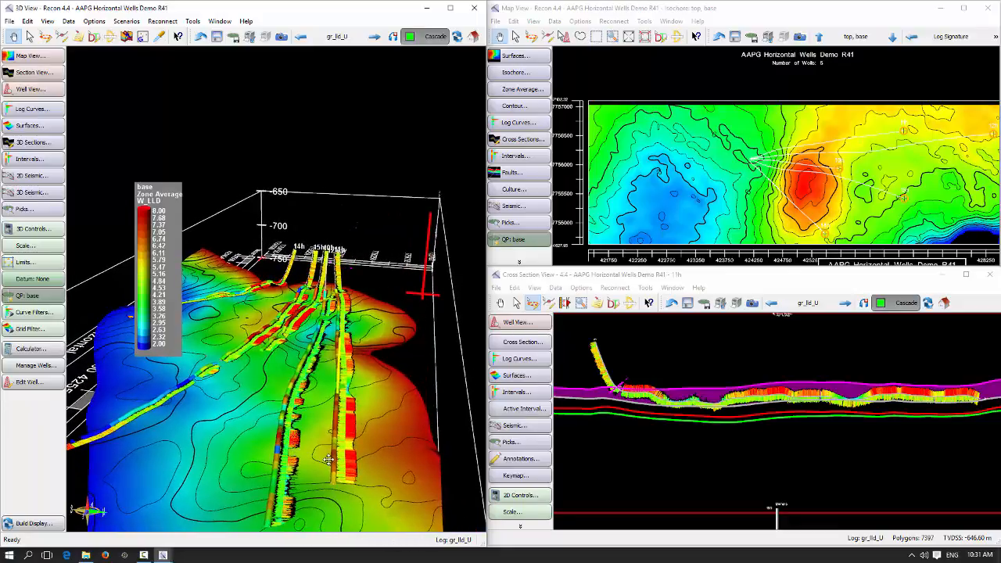
pyautogui.moveTo(357, 452); pyautogui.dragTo(332, 383)
pyautogui.moveTo(265, 399); pyautogui.dragTo(353, 386)
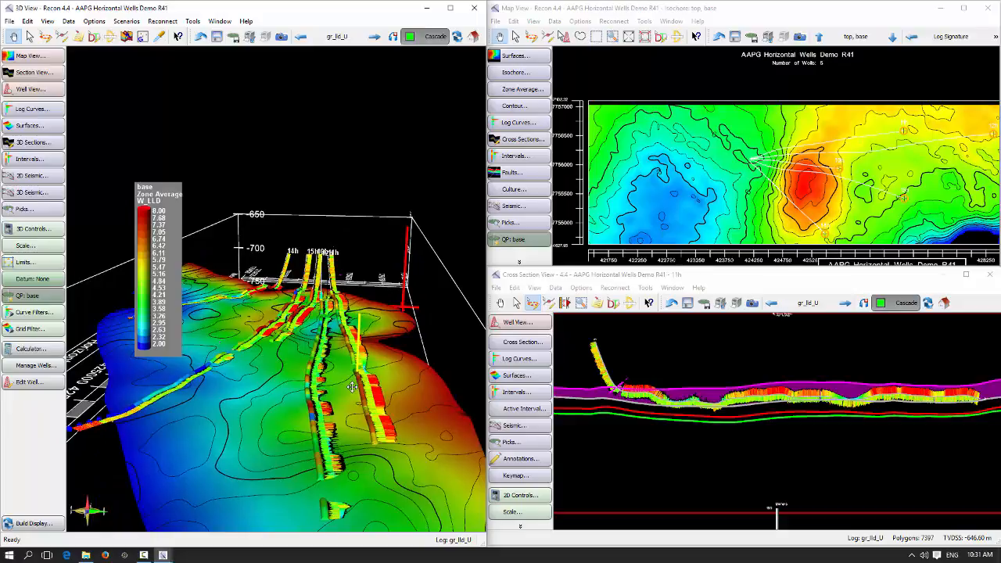